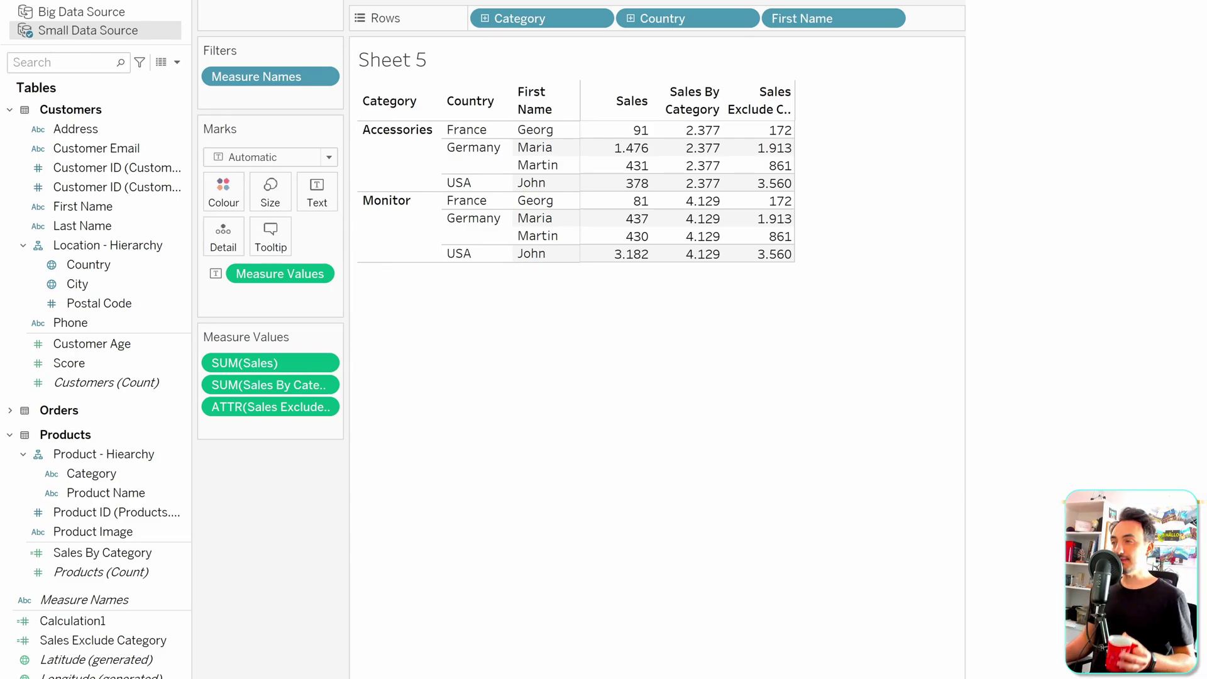
# Remove First Name from the Rows shelf so the crosstab shows only Category and Country
pyautogui.click(594, 382)
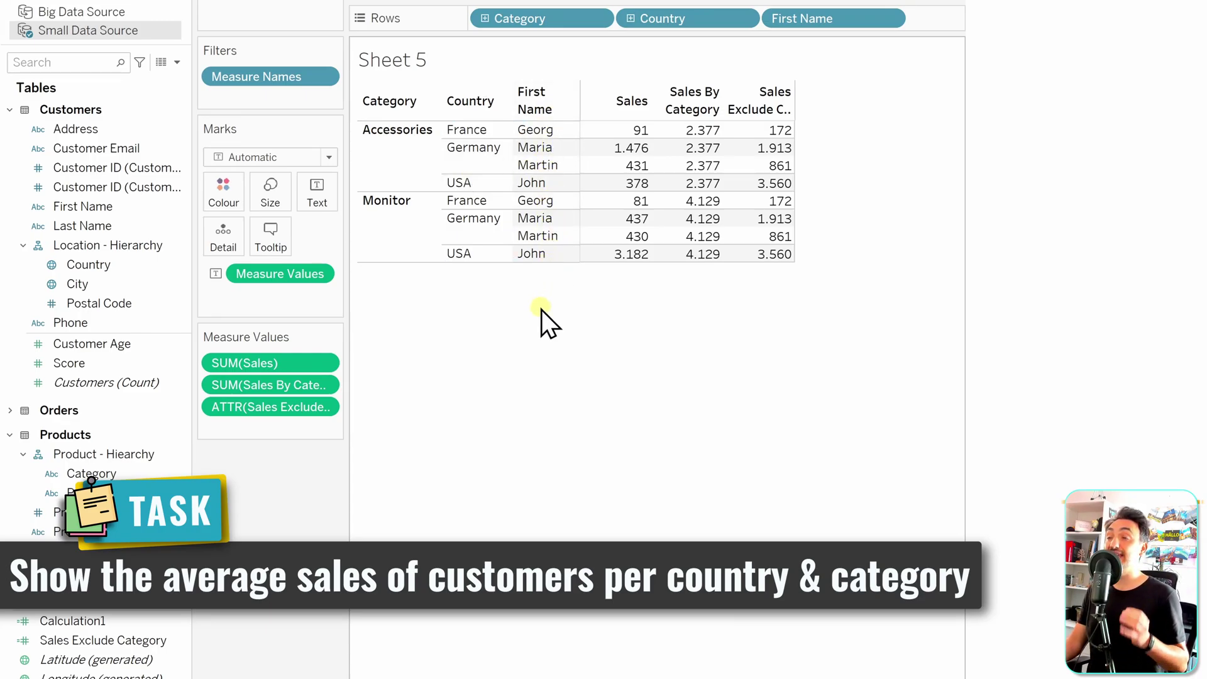
pyautogui.moveTo(806, 20); pyautogui.dragTo(388, 453)
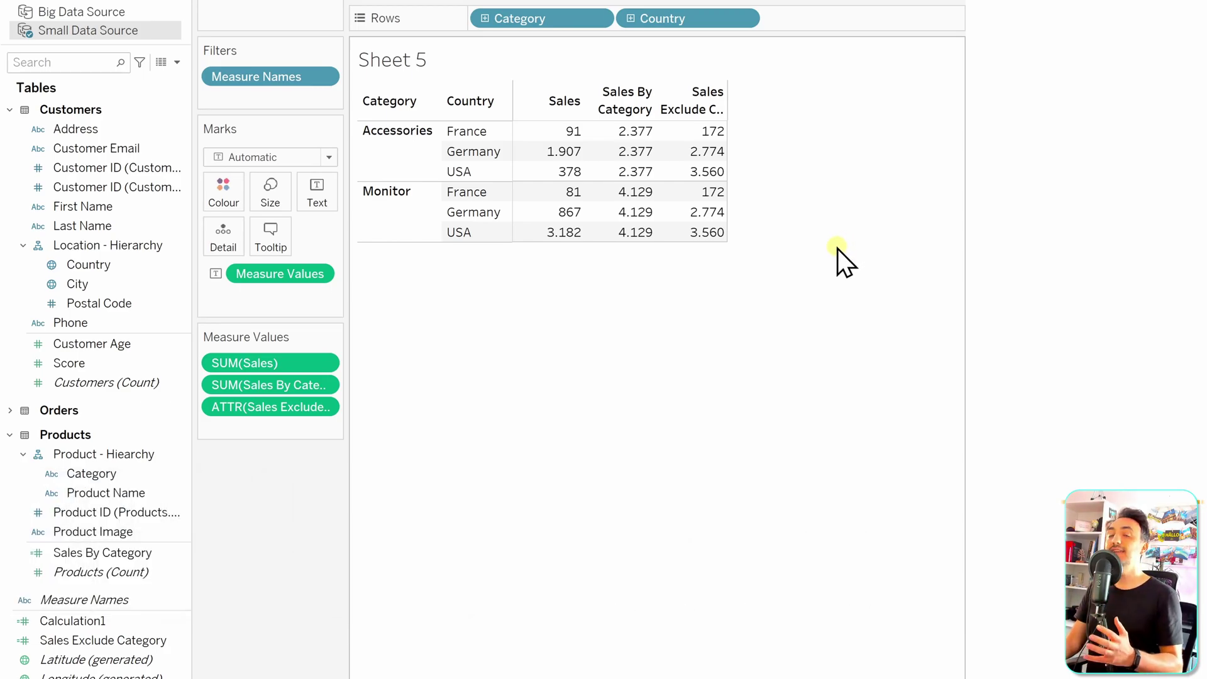
# Create a new calculated field named 'Avg Sales of Customers' from the data pane
pyautogui.rightClick(167, 473)
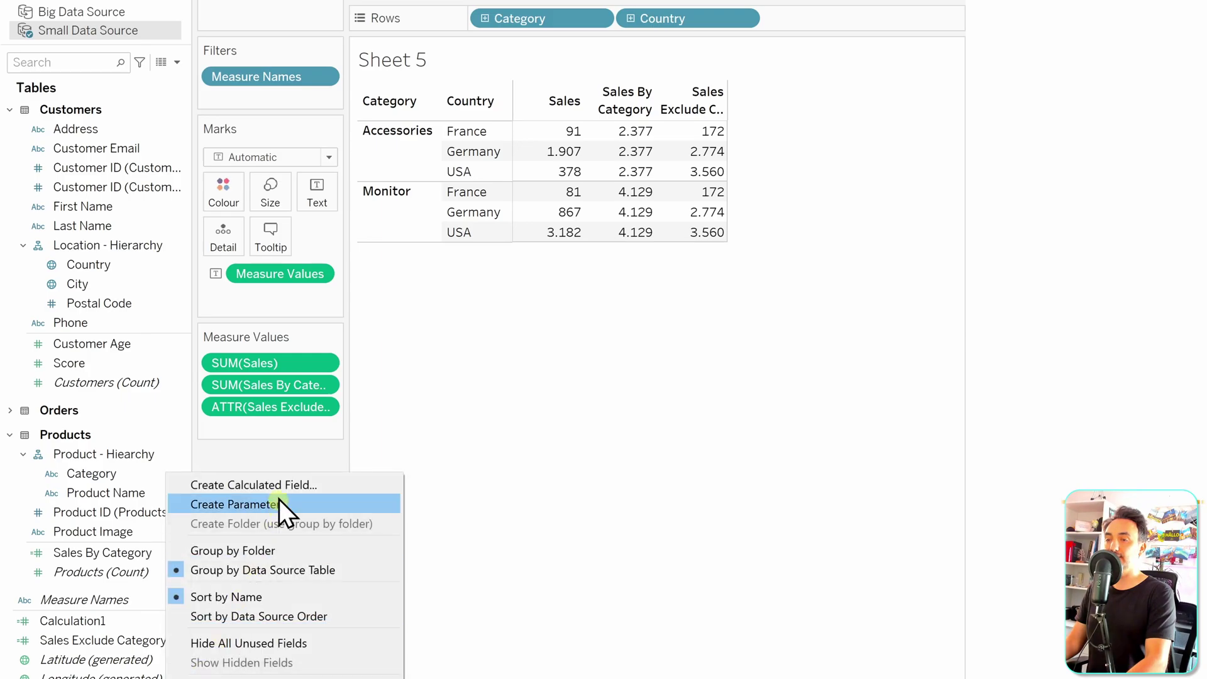
pyautogui.click(277, 484)
pyautogui.write('Avg Sa')
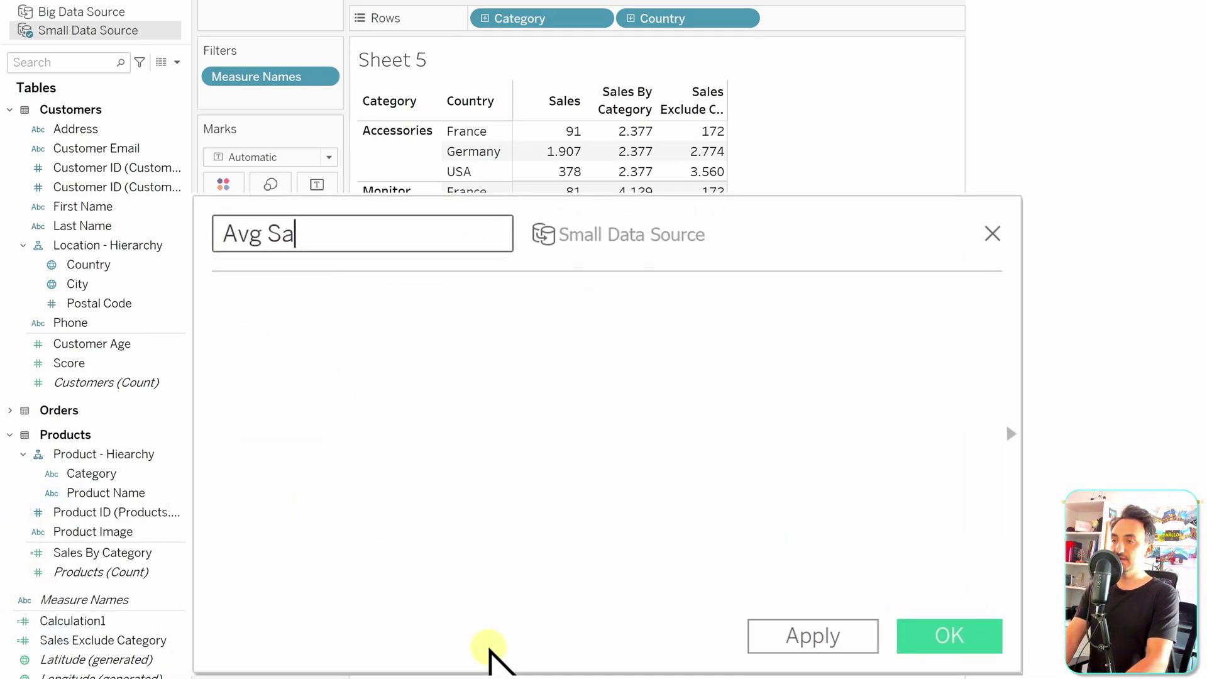
pyautogui.write('les of Customers')
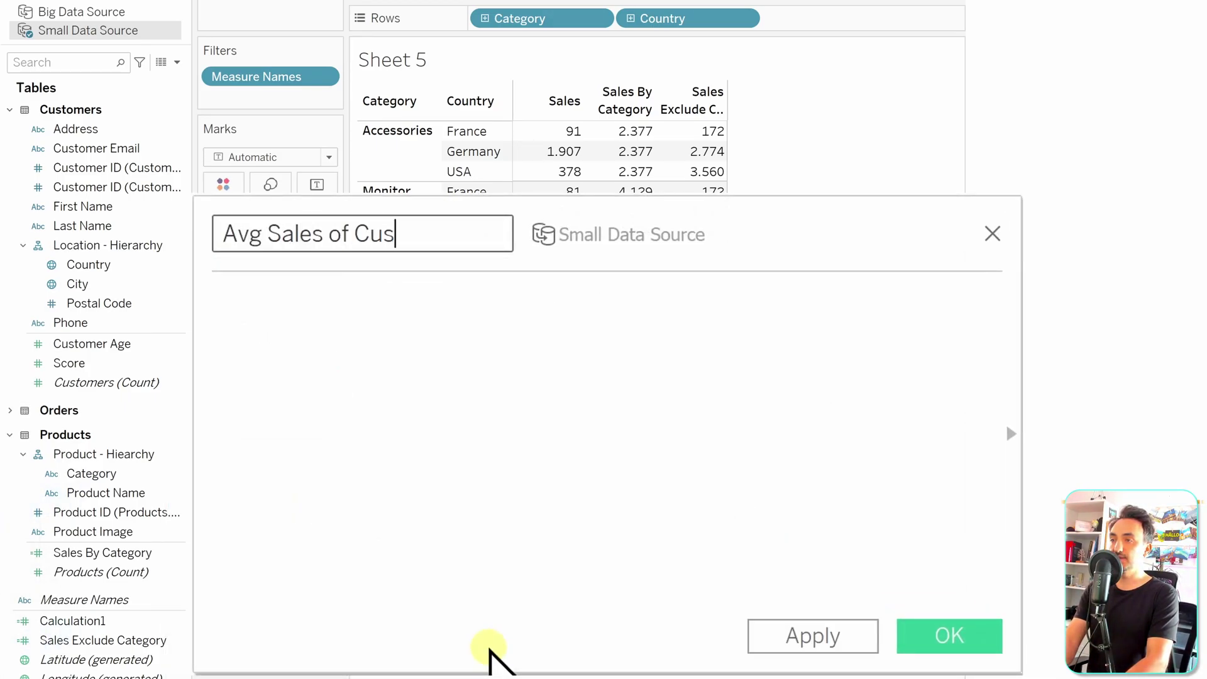
# Enter the formula { INCLUDE [First Name] : SUM([Sales]) } and save the field
pyautogui.click(425, 458)
pyautogui.write('INC')
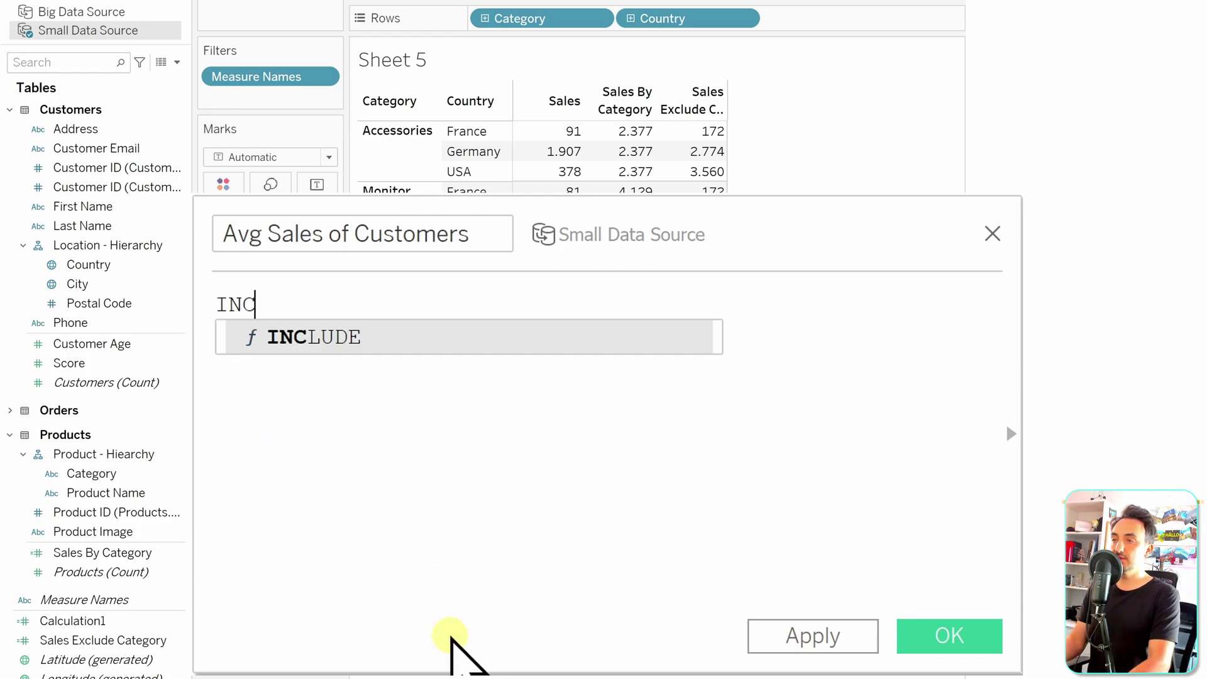
pyautogui.click(353, 340)
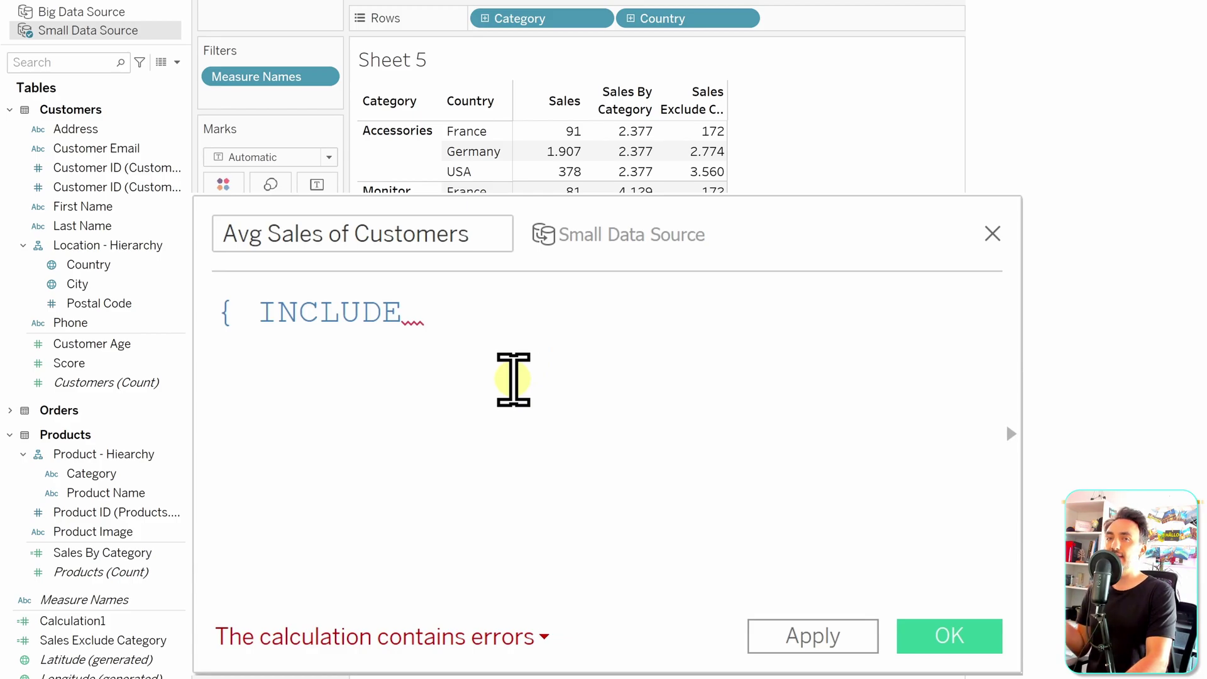
pyautogui.write('Fir')
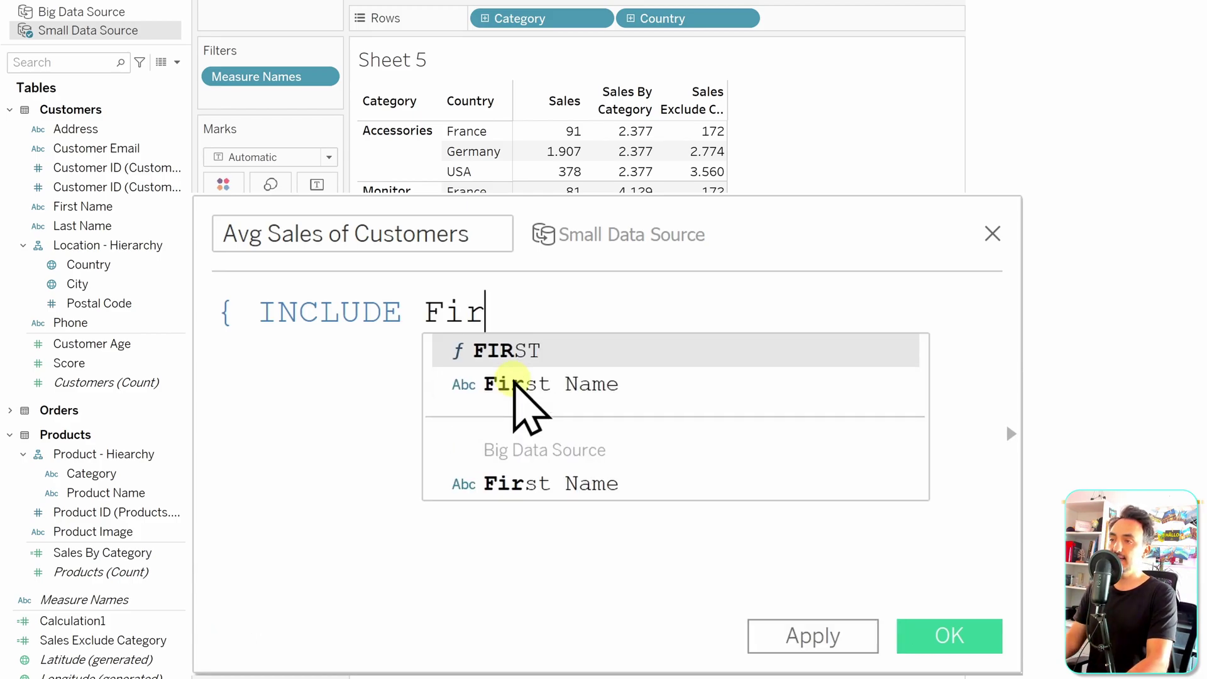
pyautogui.click(516, 383)
pyautogui.write(': ')
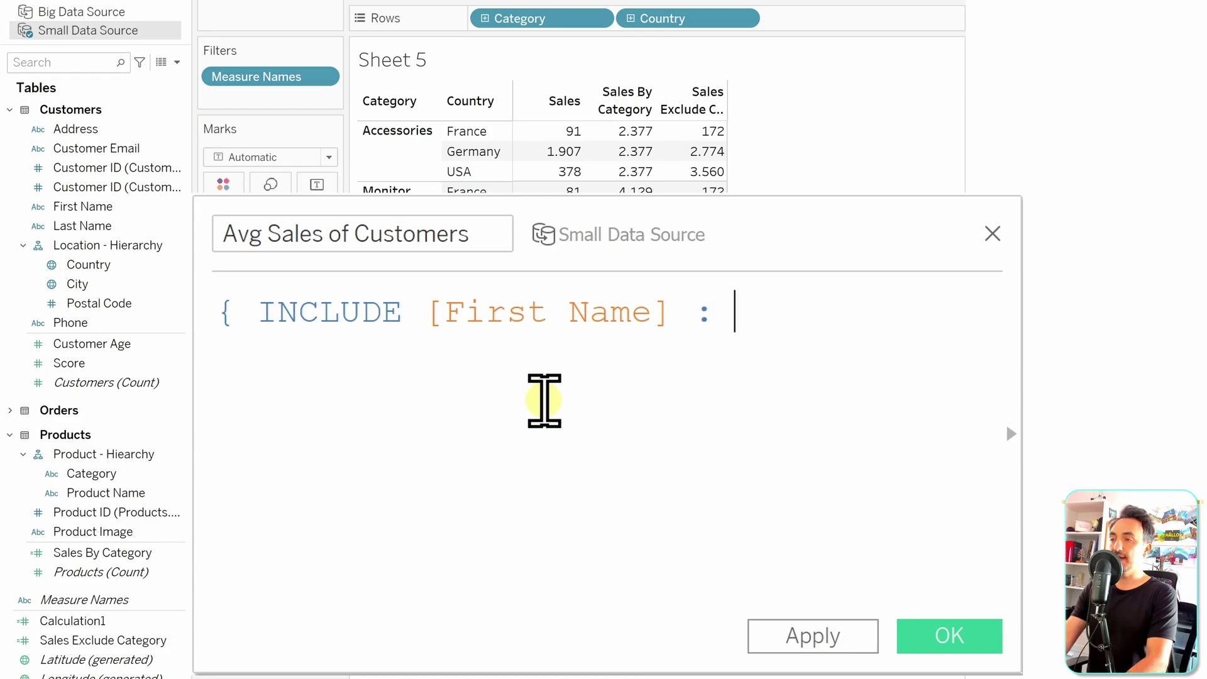
pyautogui.write('SUM')
pyautogui.write('([Sales')
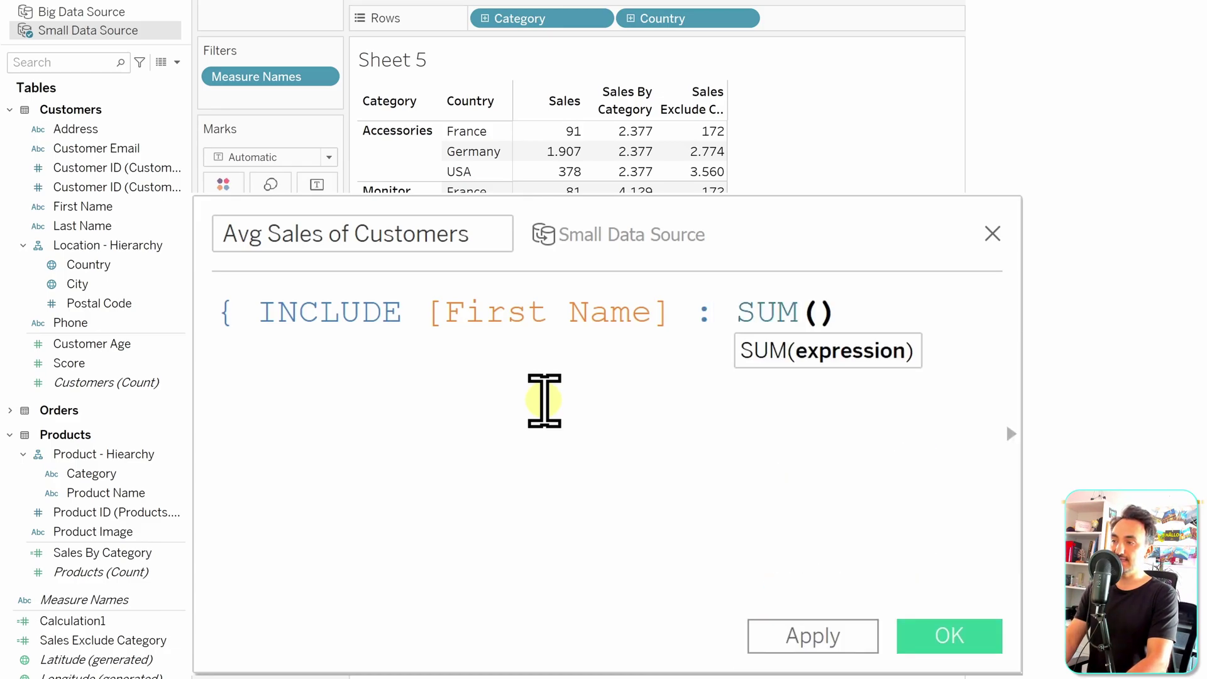
pyautogui.press('Return')
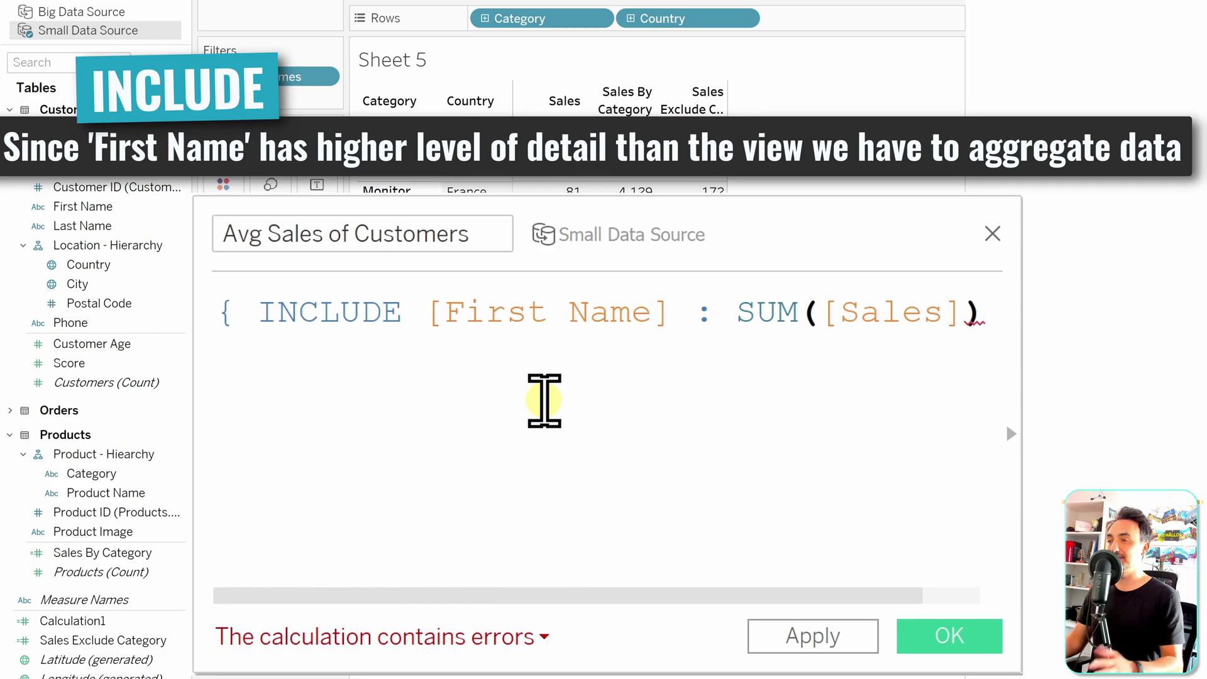
pyautogui.write('}')
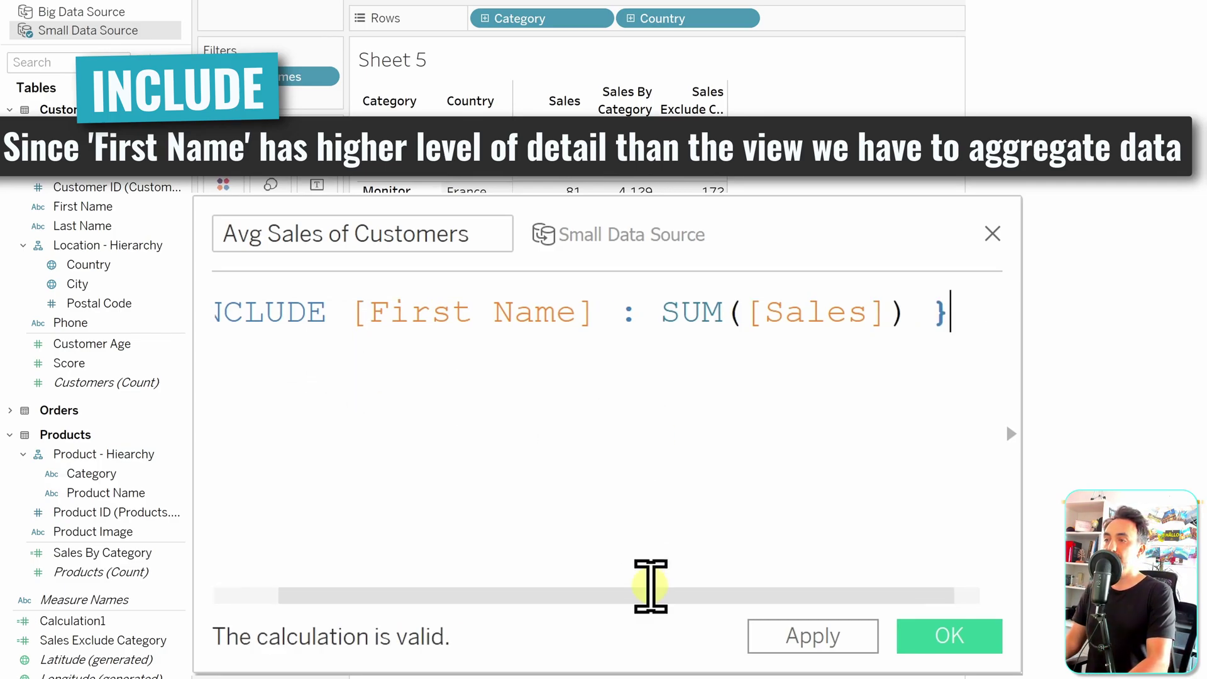
pyautogui.moveTo(650, 586); pyautogui.dragTo(558, 566)
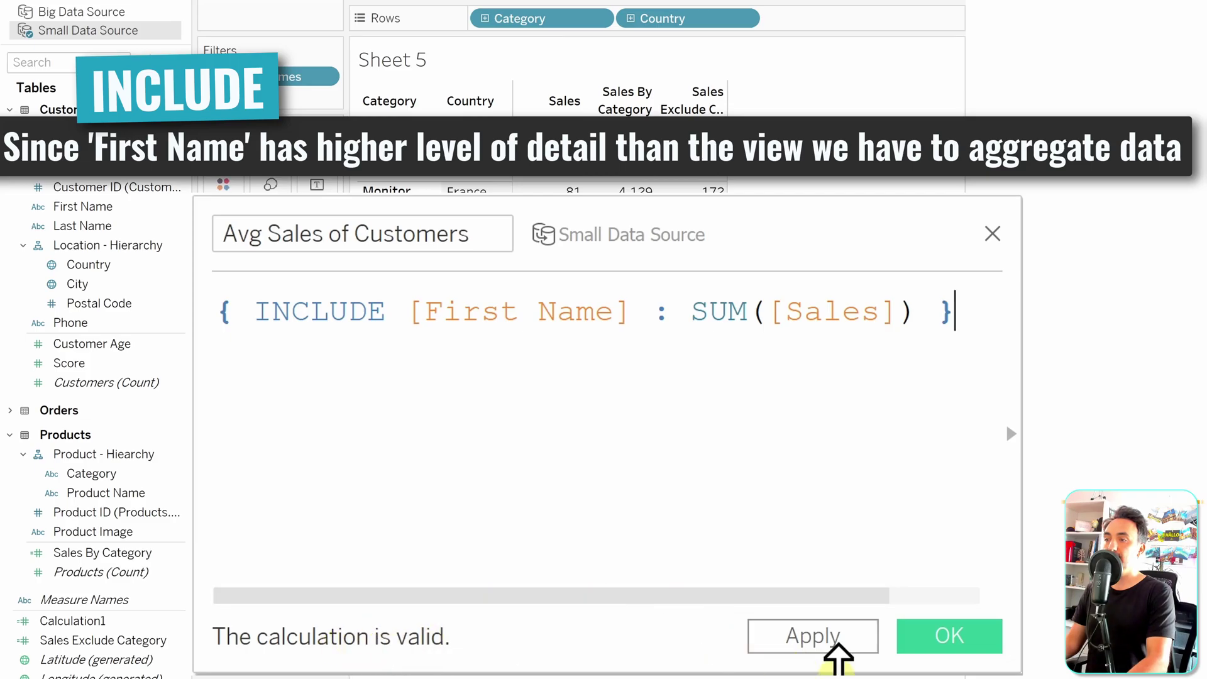
pyautogui.click(949, 647)
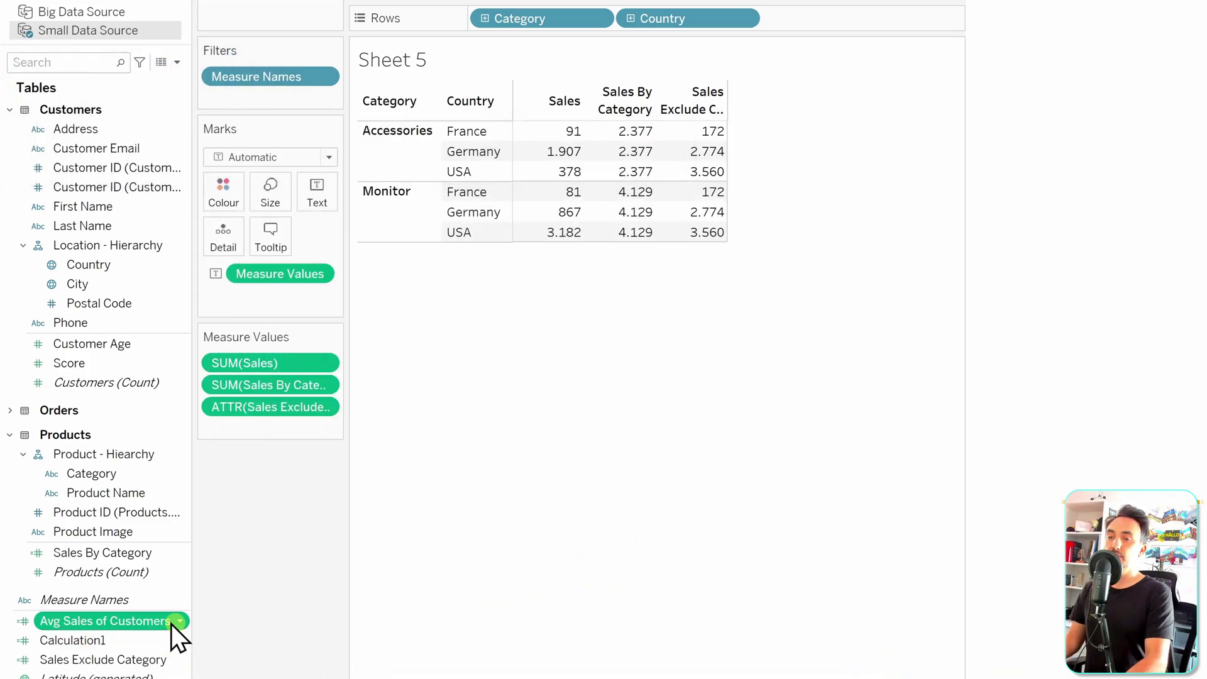
# Add Avg Sales of Customers as a table column and change its aggregation from Sum to Average
pyautogui.moveTo(120, 628); pyautogui.dragTo(570, 220)
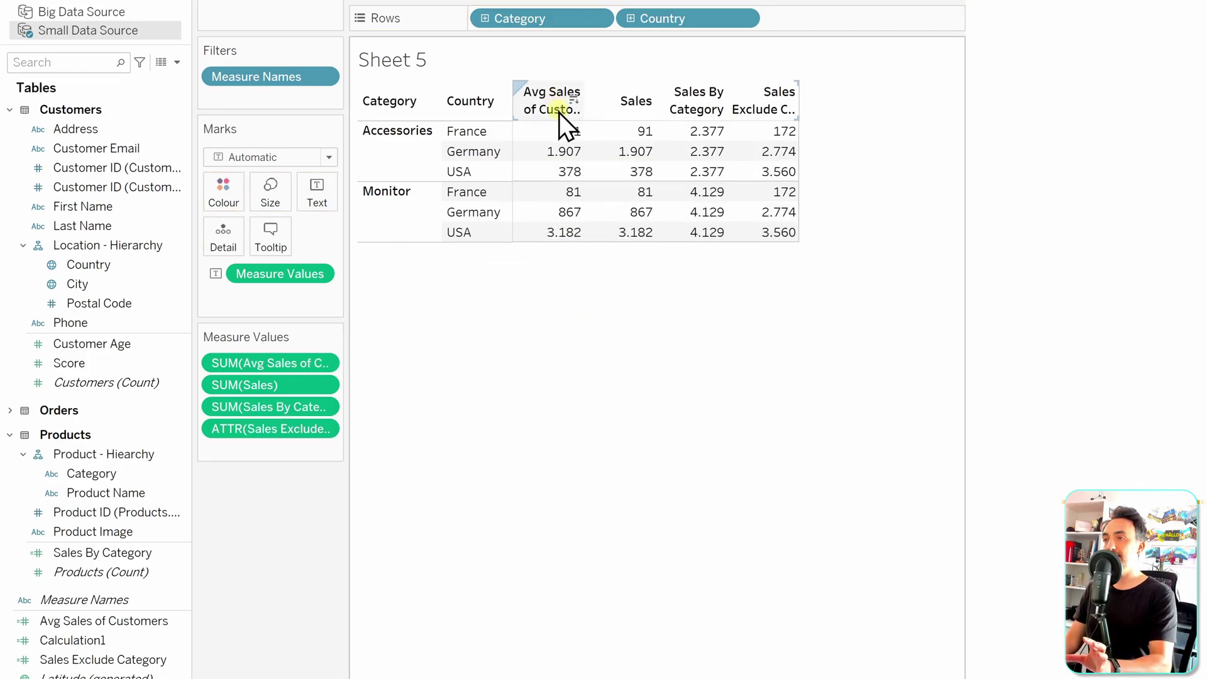
pyautogui.click(259, 364)
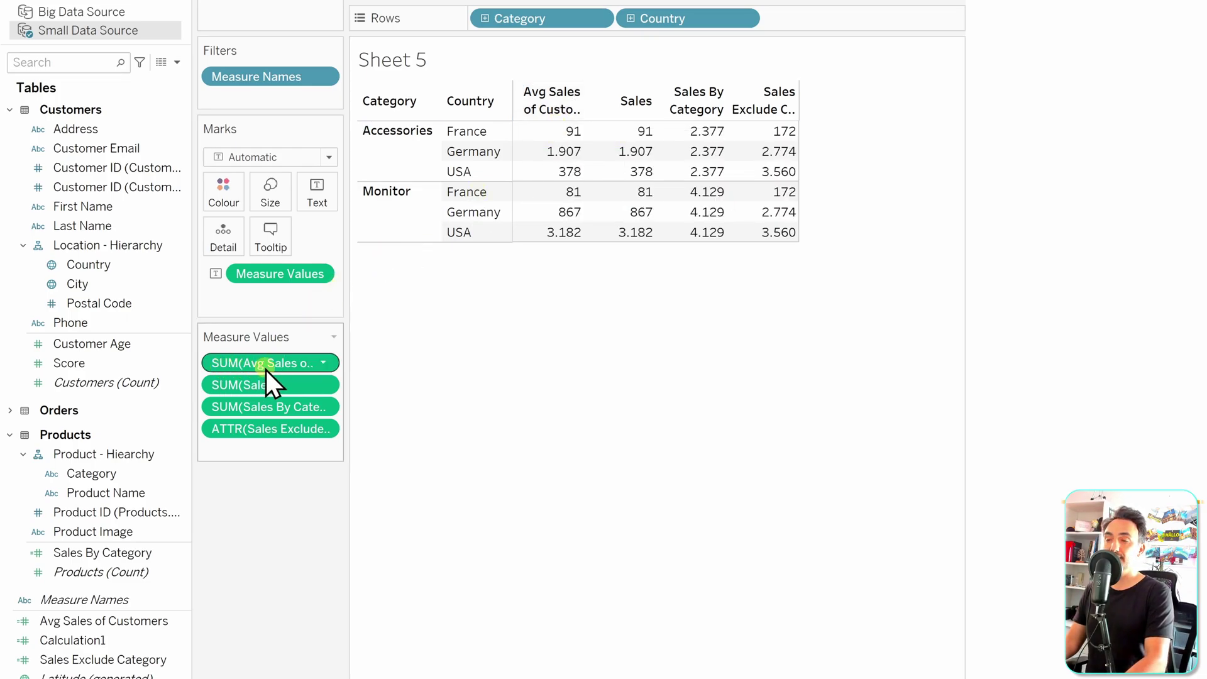
pyautogui.rightClick(266, 363)
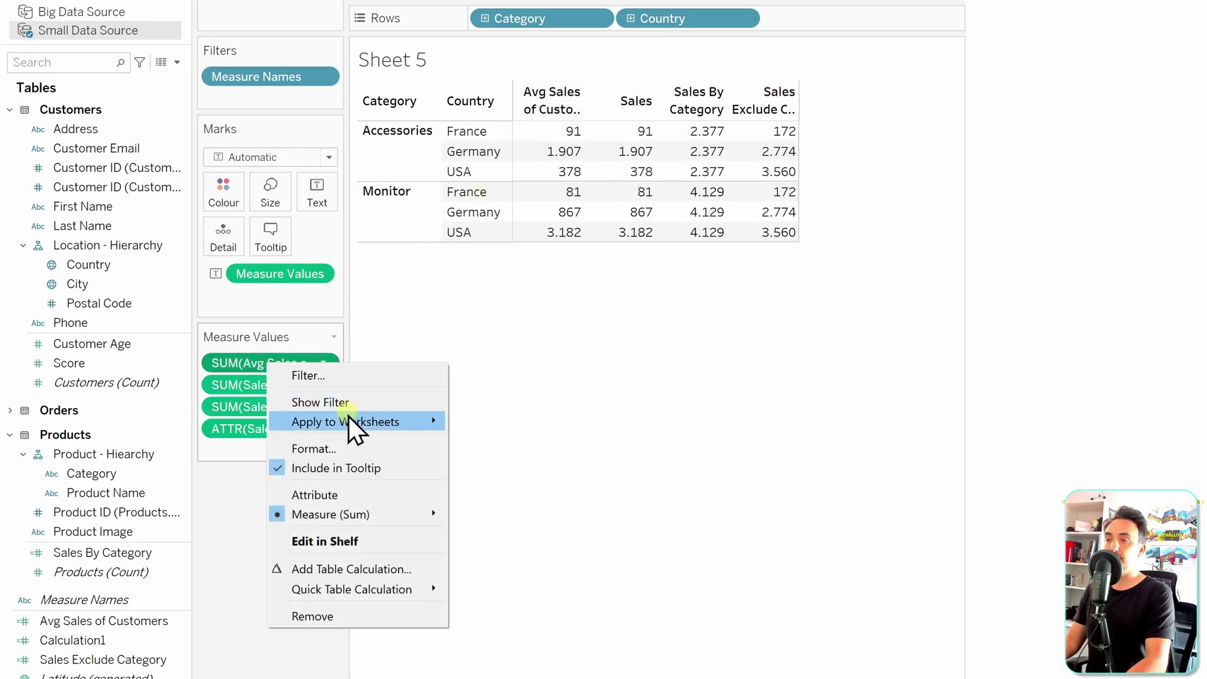
pyautogui.moveTo(373, 515)
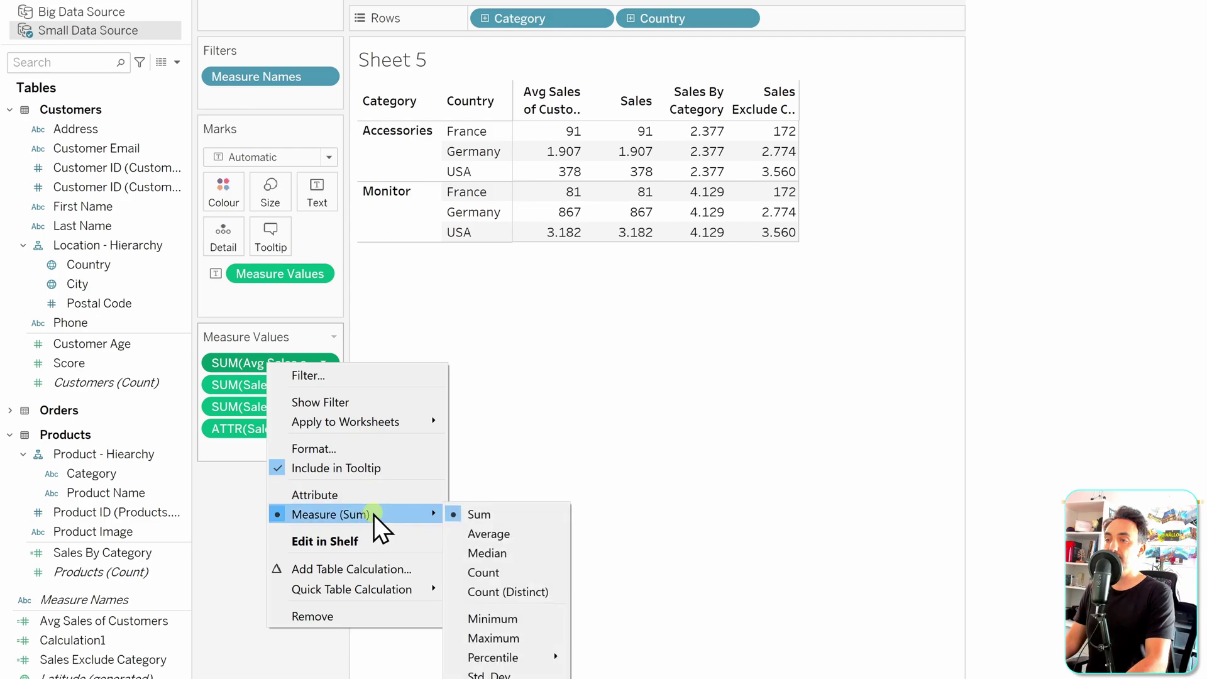
pyautogui.click(499, 533)
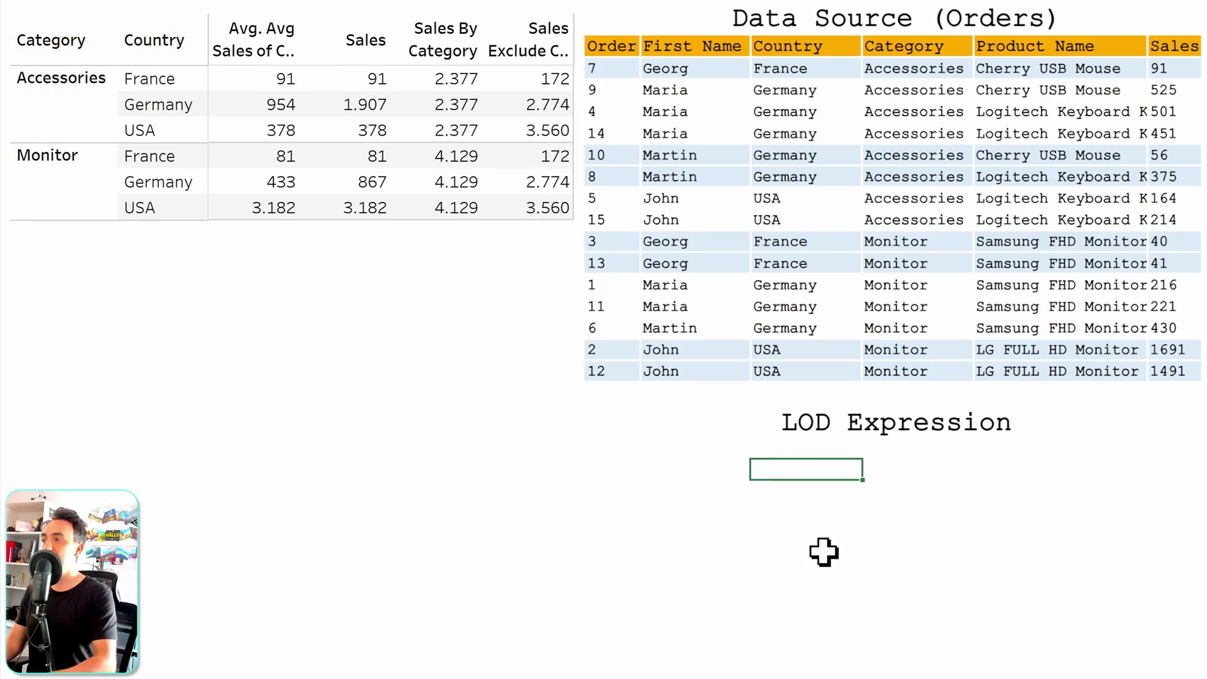
# Highlight the First Name values in the Excel tables, then the SUM([Sales]) part of the formula
pyautogui.click(811, 647)
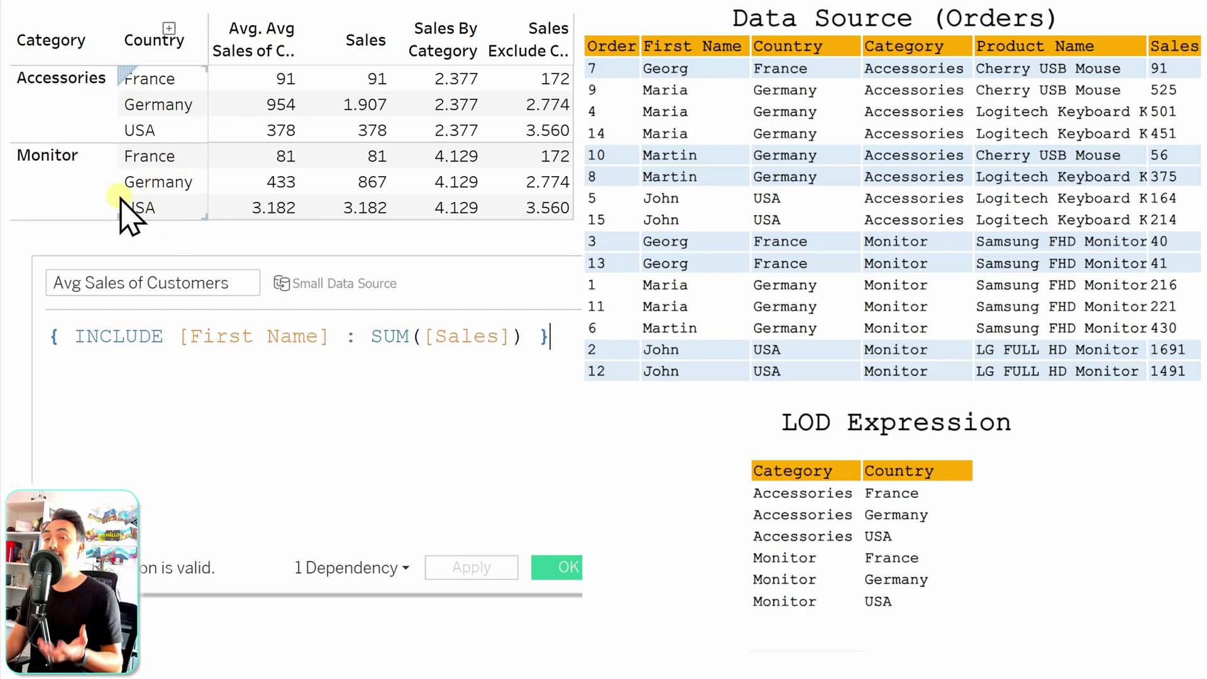
pyautogui.moveTo(695, 71); pyautogui.dragTo(700, 368)
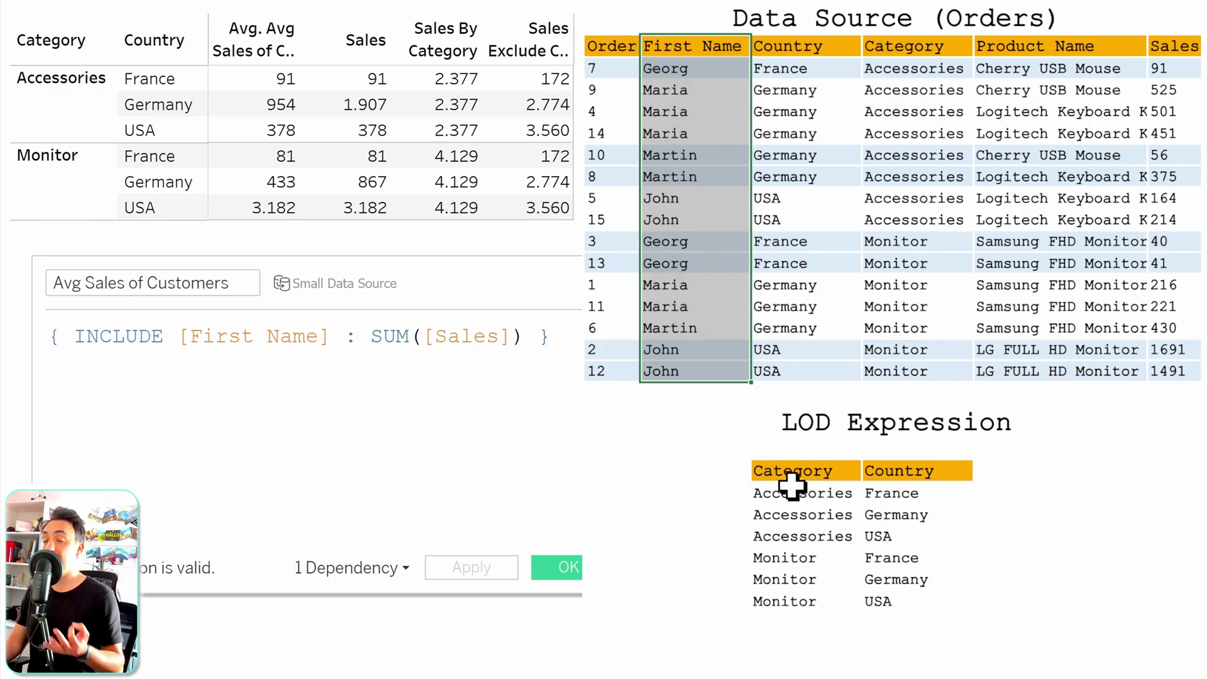
pyautogui.click(692, 466)
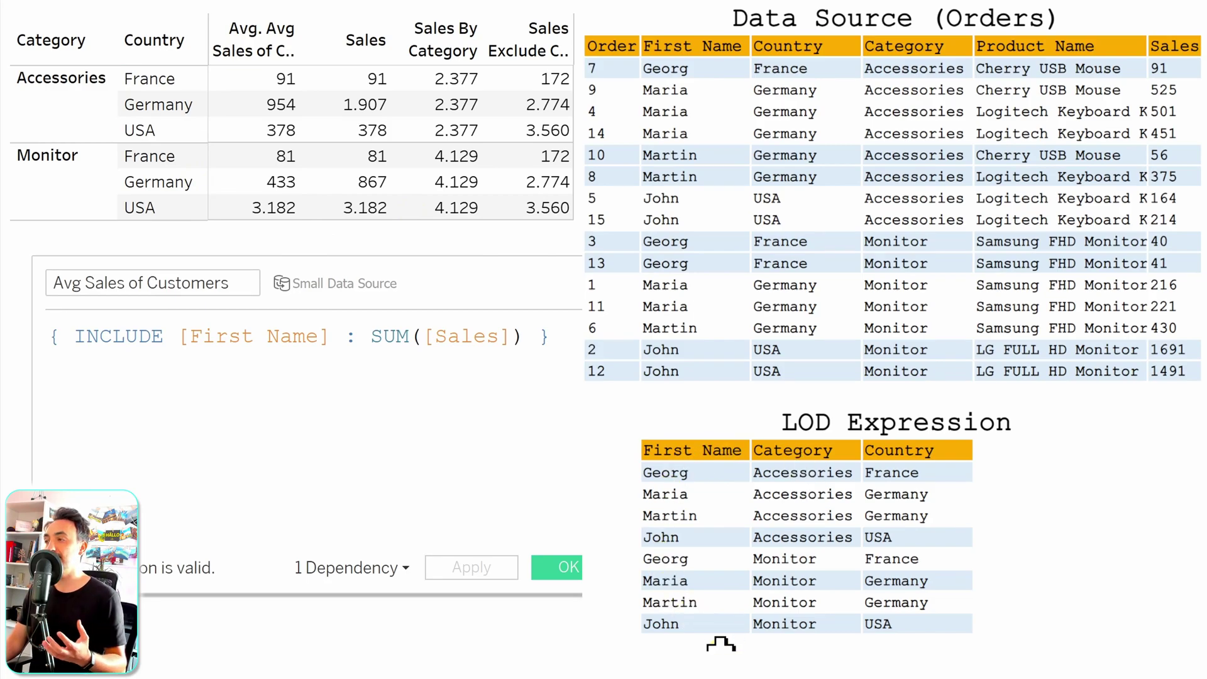
pyautogui.moveTo(699, 481); pyautogui.dragTo(711, 622)
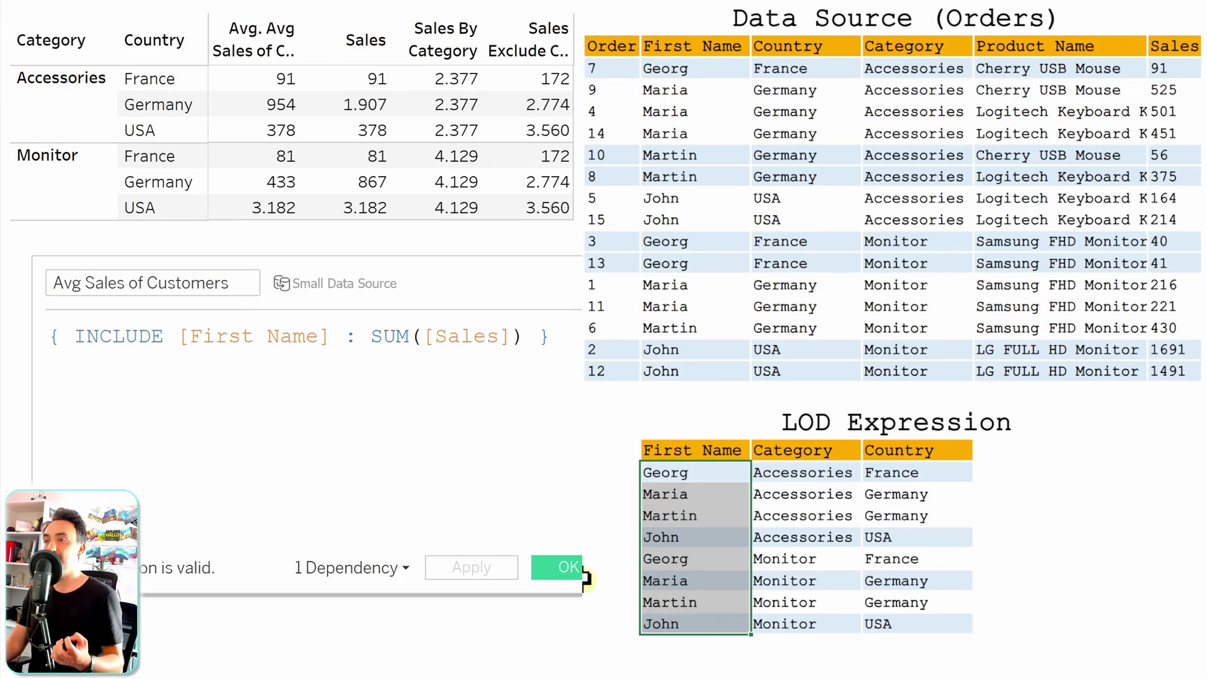
pyautogui.moveTo(527, 336); pyautogui.dragTo(367, 334)
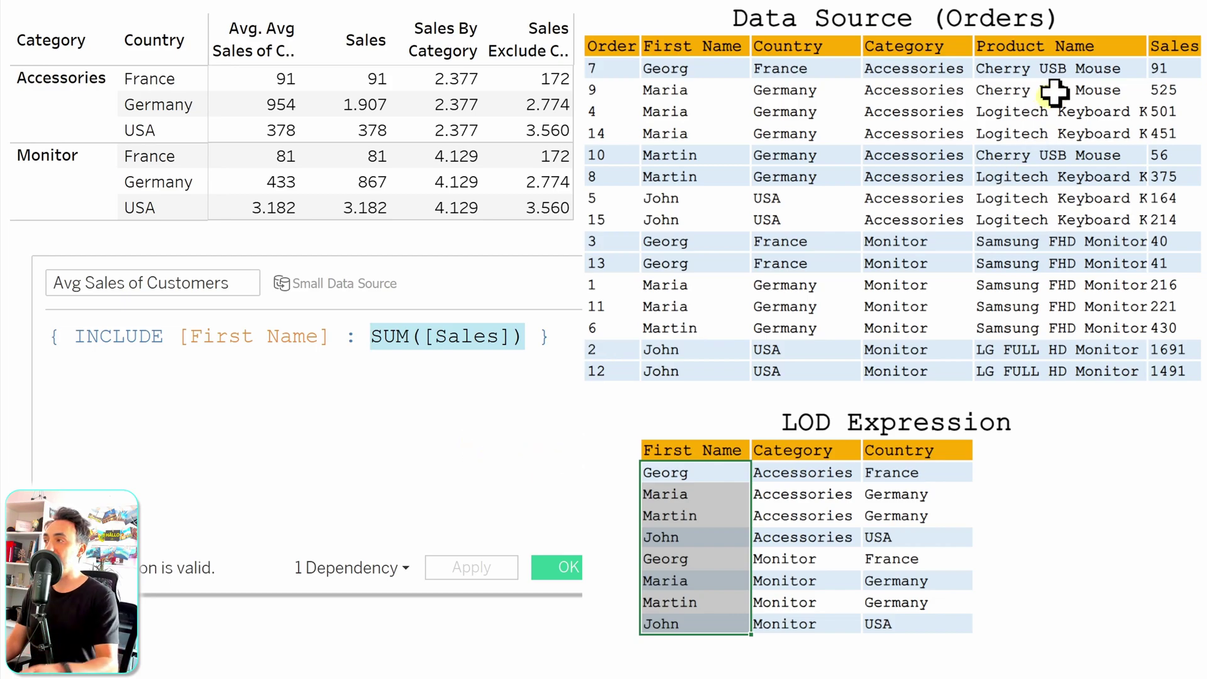
# Add a Sales header after Country and fill in 91 for the France Accessories customer
pyautogui.click(1174, 46)
pyautogui.hotkey('ctrl', 'c')
pyautogui.click(1005, 450)
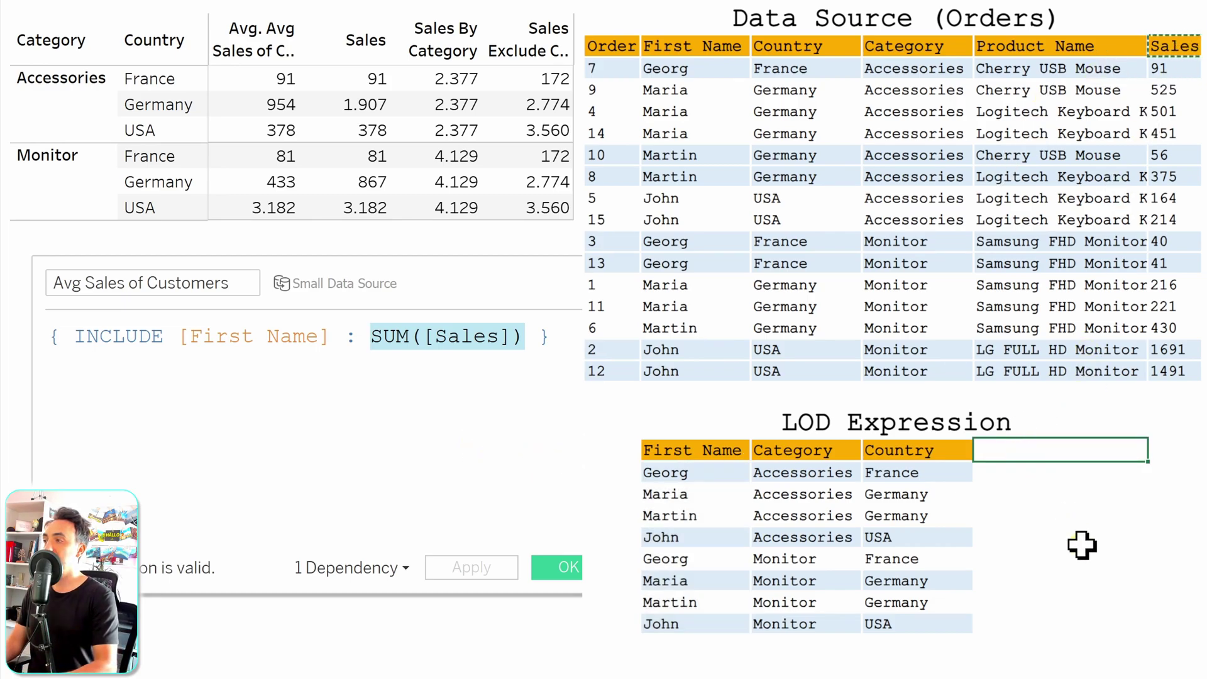
pyautogui.hotkey('ctrl', 'v')
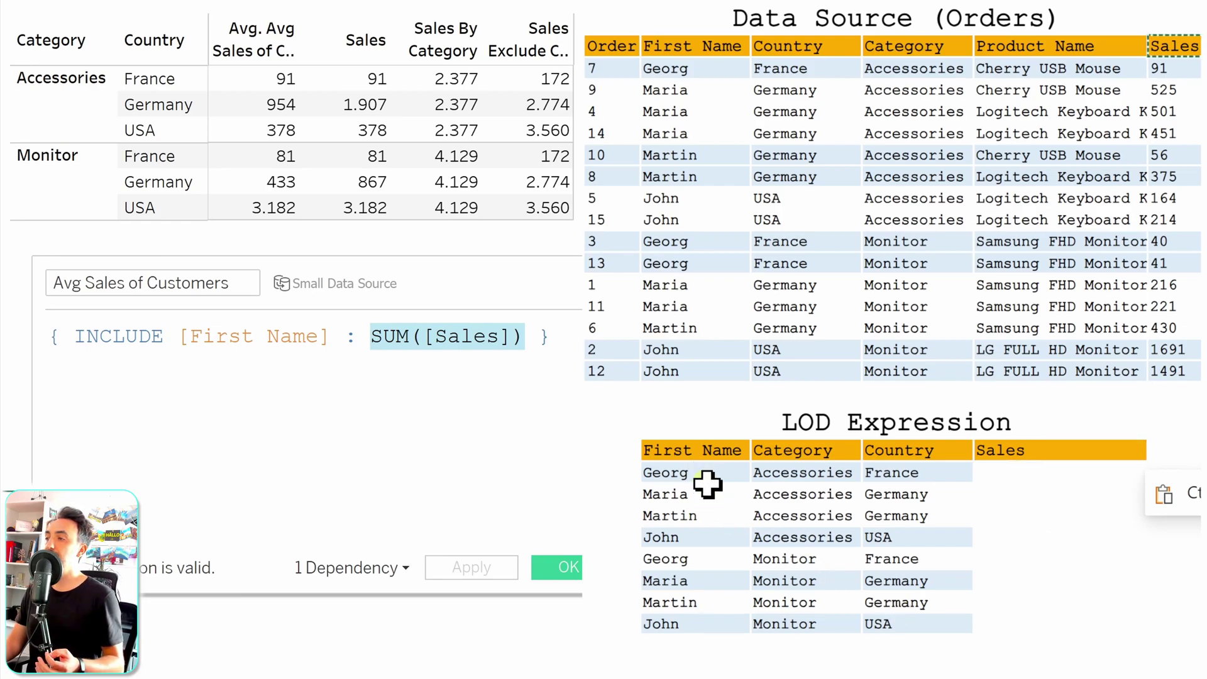
pyautogui.moveTo(689, 70); pyautogui.dragTo(937, 66)
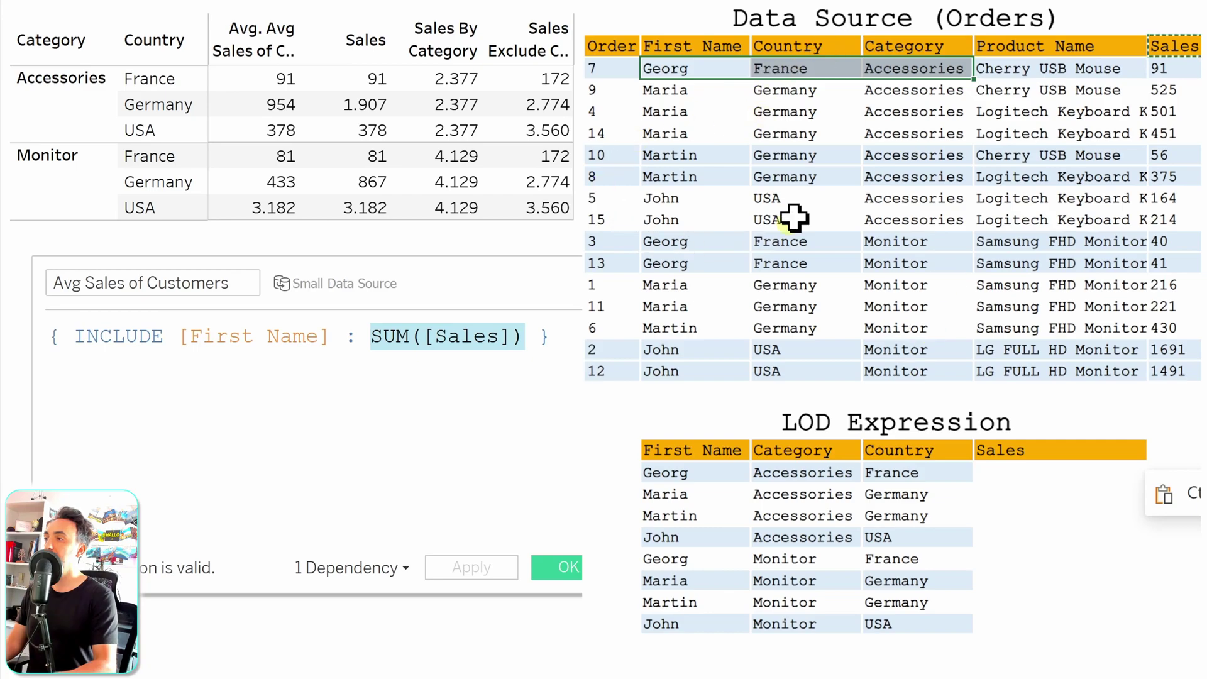
pyautogui.click(1169, 65)
pyautogui.click(1033, 476)
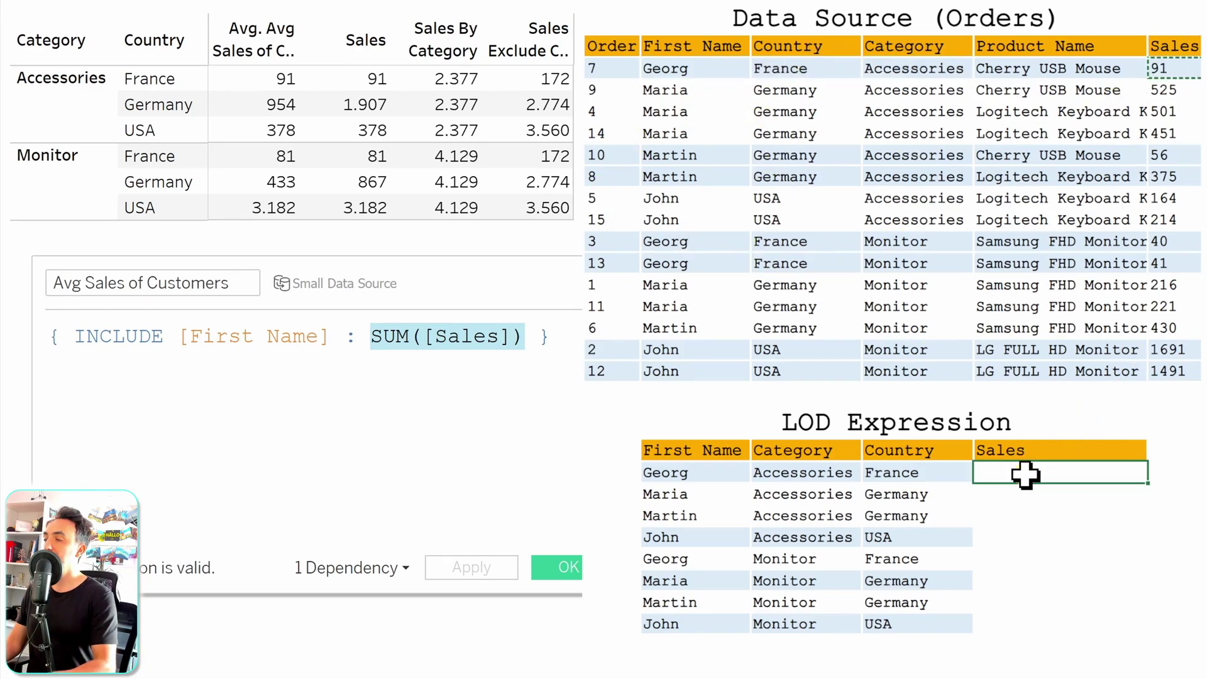
pyautogui.hotkey('ctrl', 'v')
# Fill in 1476 for the Germany Accessories customer, summing sales of 525, 501 and 451
pyautogui.click(697, 502)
pyautogui.click(795, 500)
pyautogui.click(880, 499)
pyautogui.moveTo(682, 90); pyautogui.dragTo(932, 129)
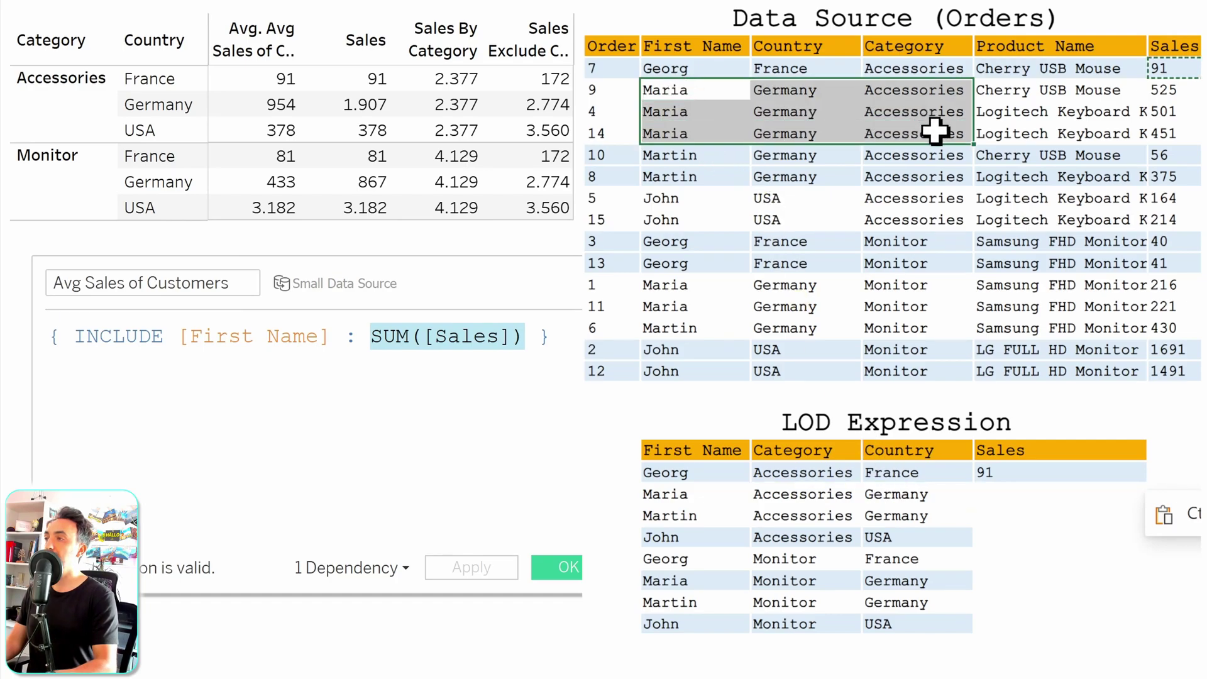
pyautogui.moveTo(1176, 89); pyautogui.dragTo(1190, 132)
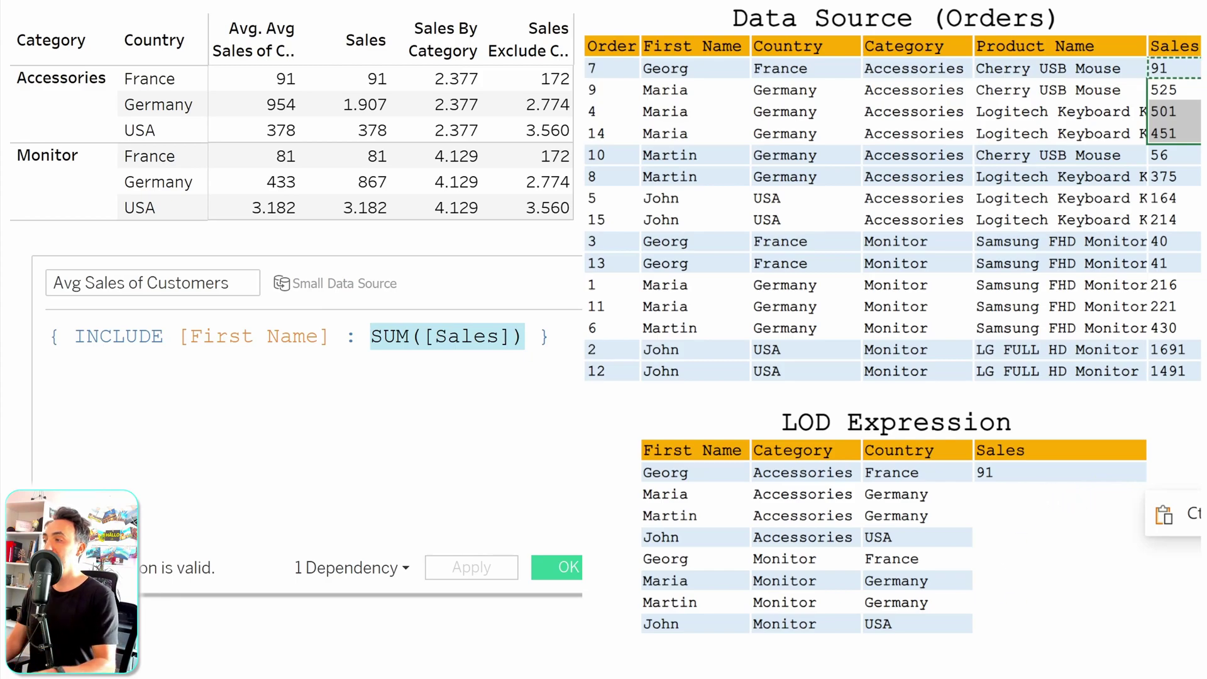
pyautogui.click(1005, 497)
pyautogui.hotkey('ctrl', 'v')
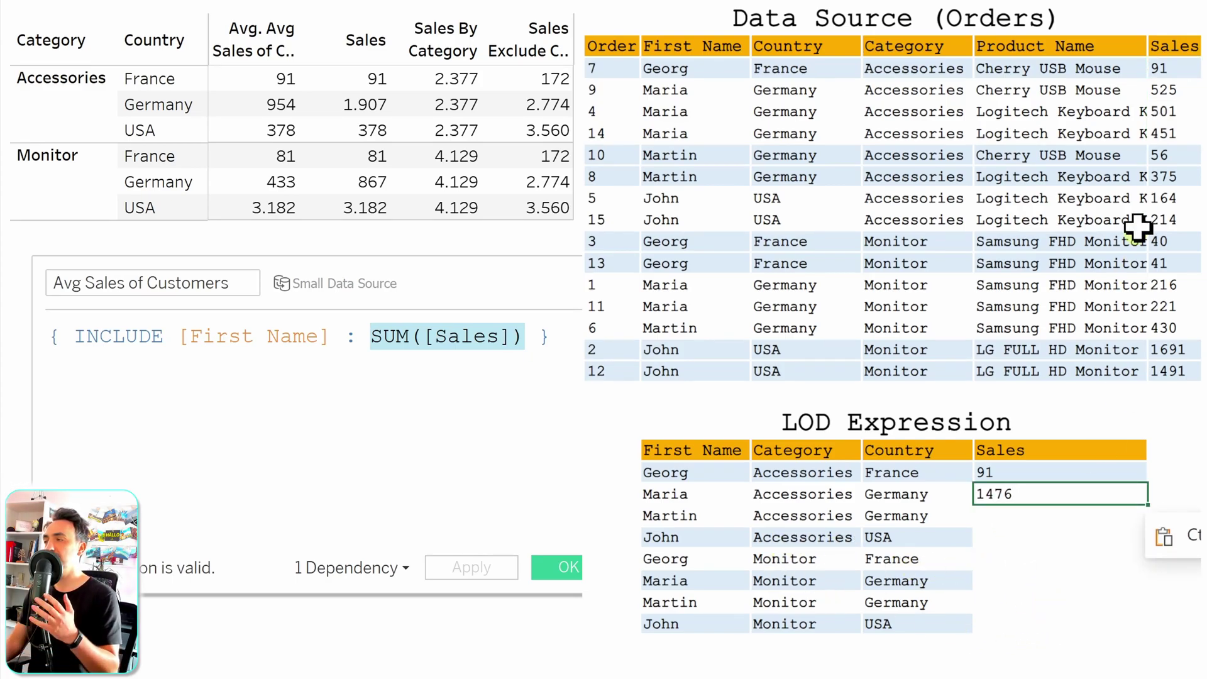
# Paste the remaining per-customer sales totals into the LOD table's Sales column
pyautogui.moveTo(902, 450); pyautogui.dragTo(732, 626)
pyautogui.click(1002, 471)
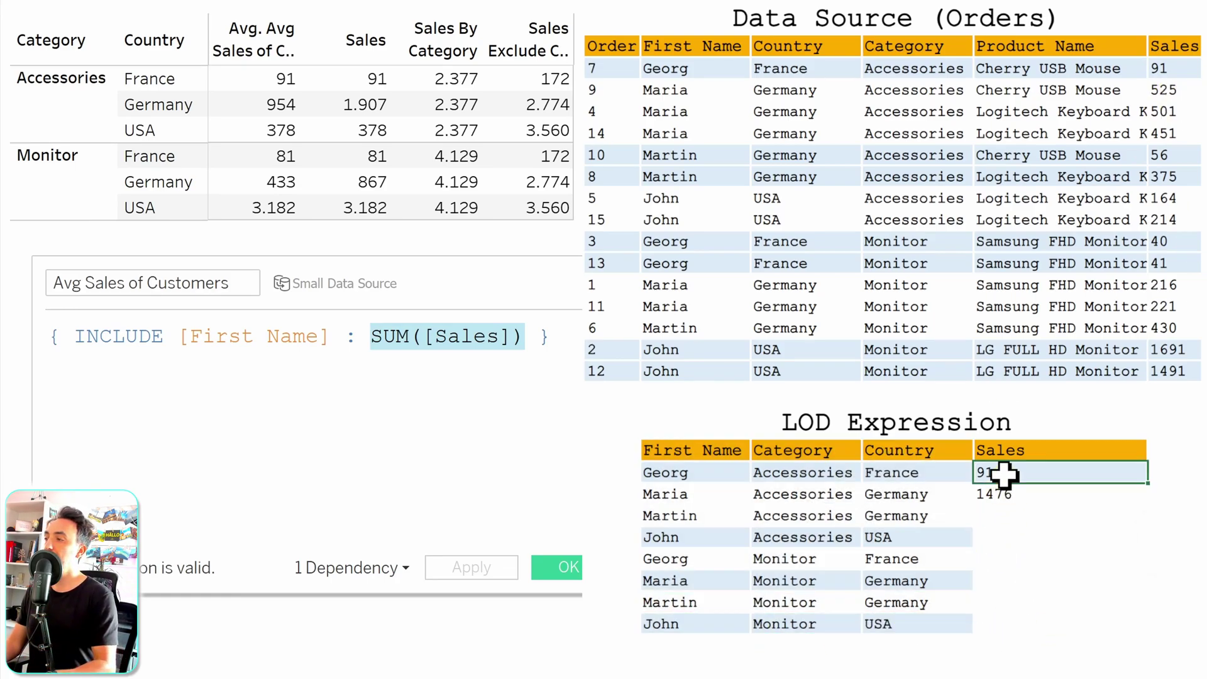
pyautogui.hotkey('ctrl', 'v')
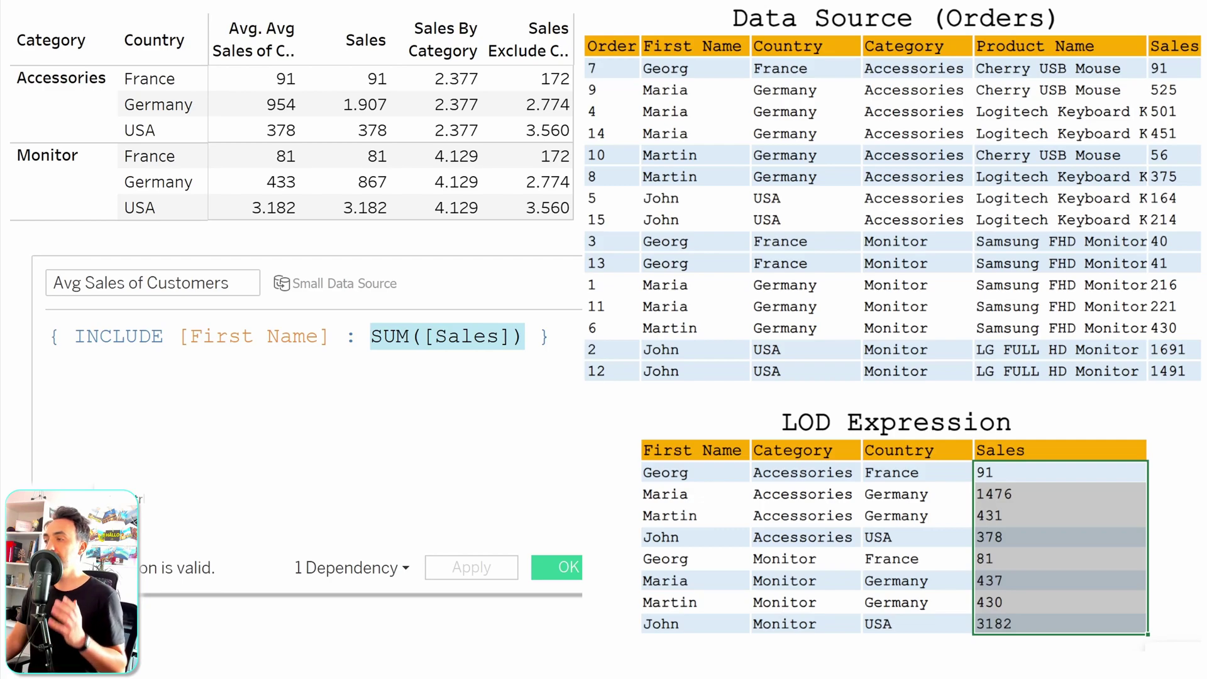
pyautogui.press('Escape')
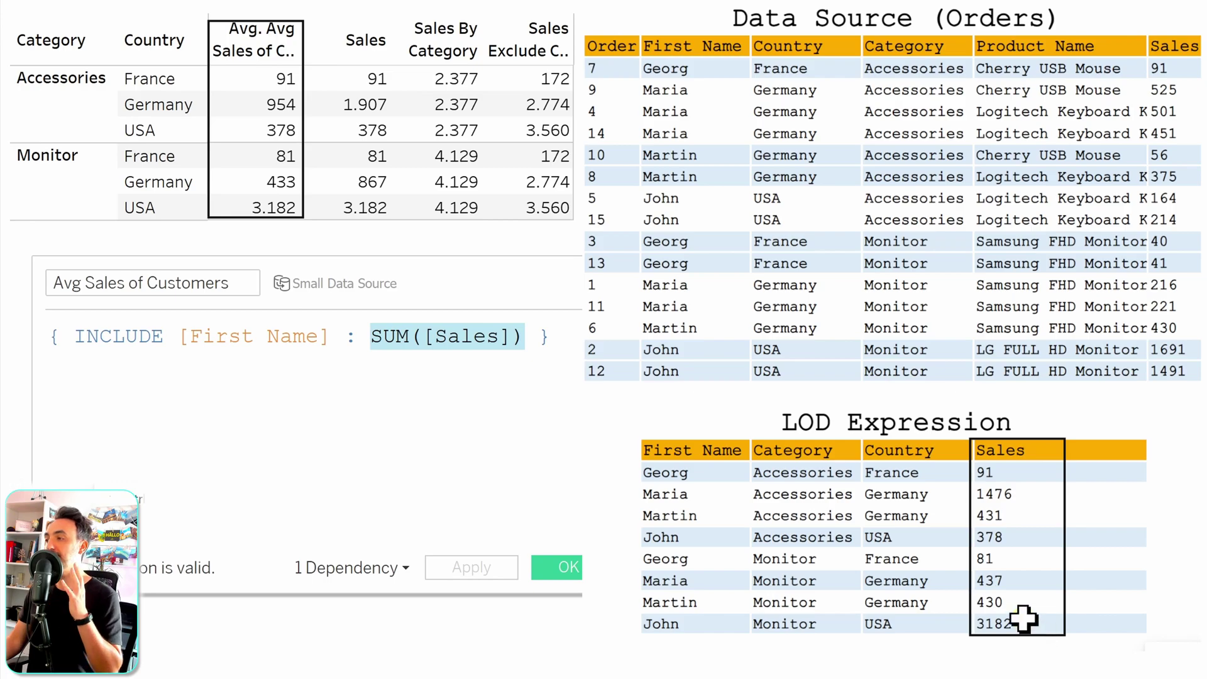
pyautogui.moveTo(971, 469); pyautogui.dragTo(1026, 622)
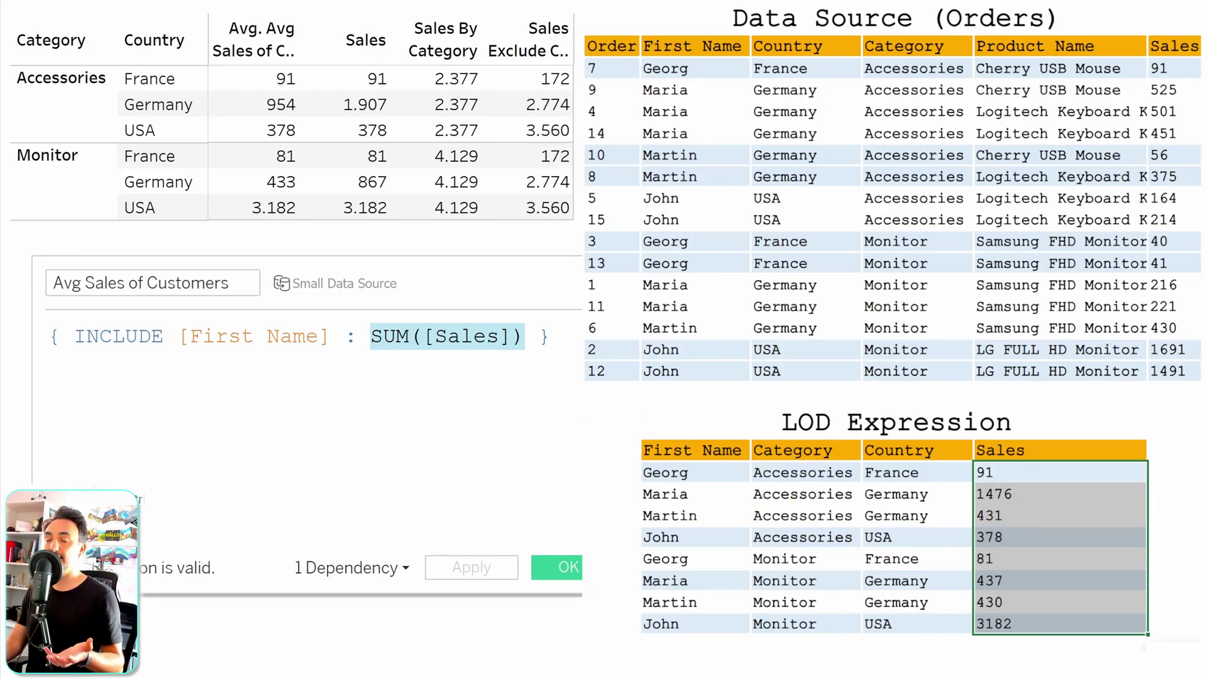
pyautogui.moveTo(548, 94)
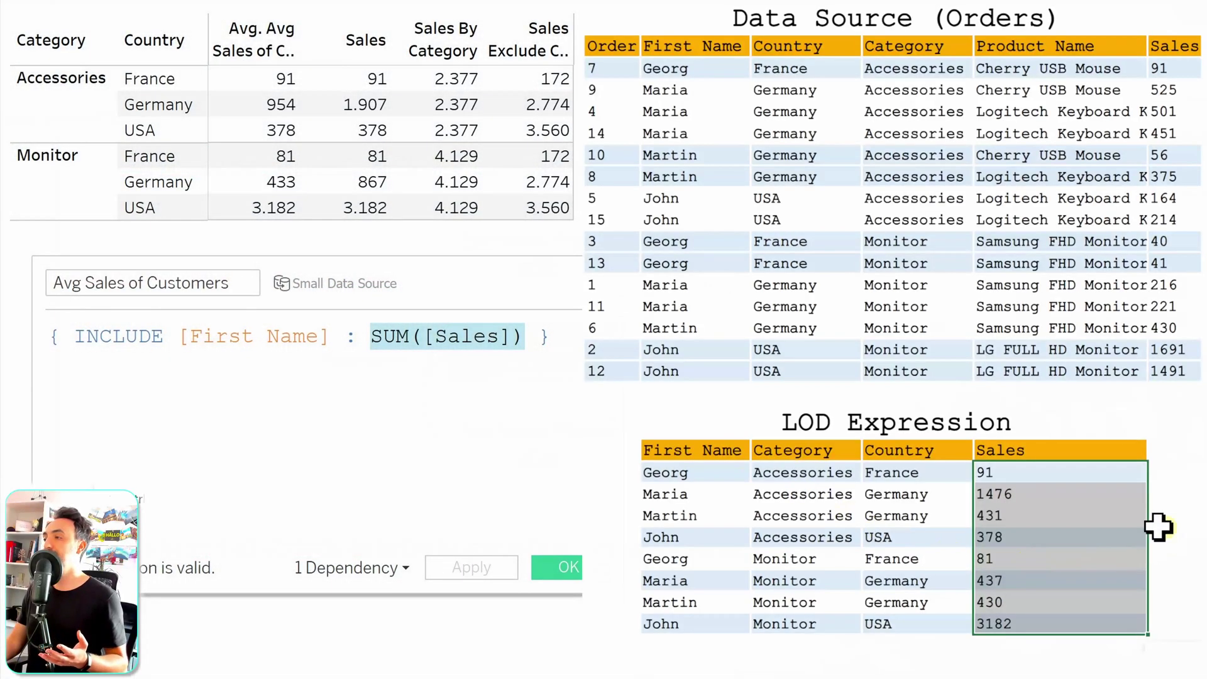
pyautogui.click(1027, 476)
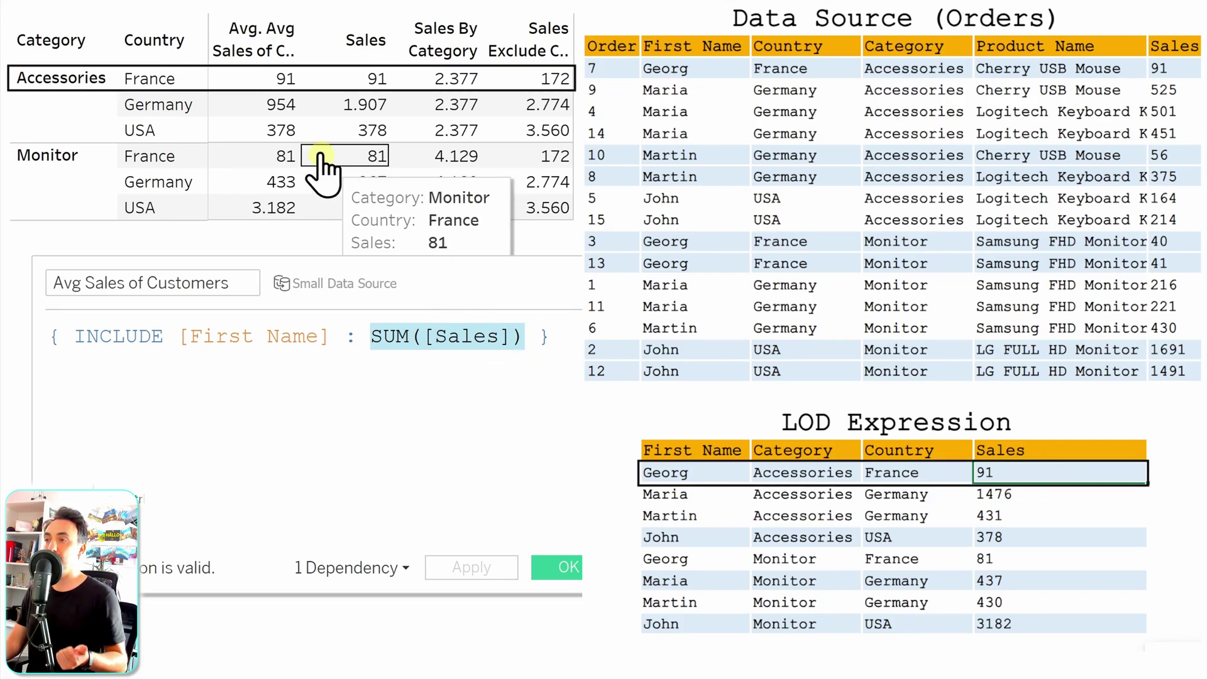
pyautogui.moveTo(282, 83)
pyautogui.moveTo(1058, 496); pyautogui.dragTo(1056, 517)
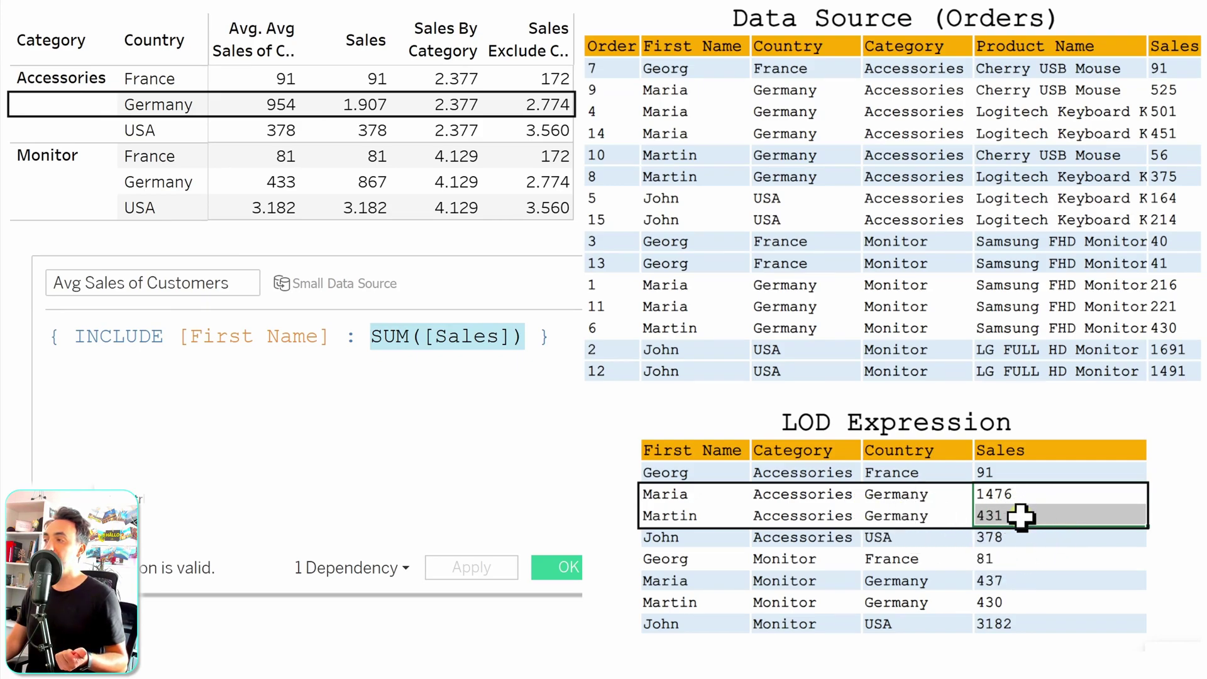
pyautogui.moveTo(267, 129)
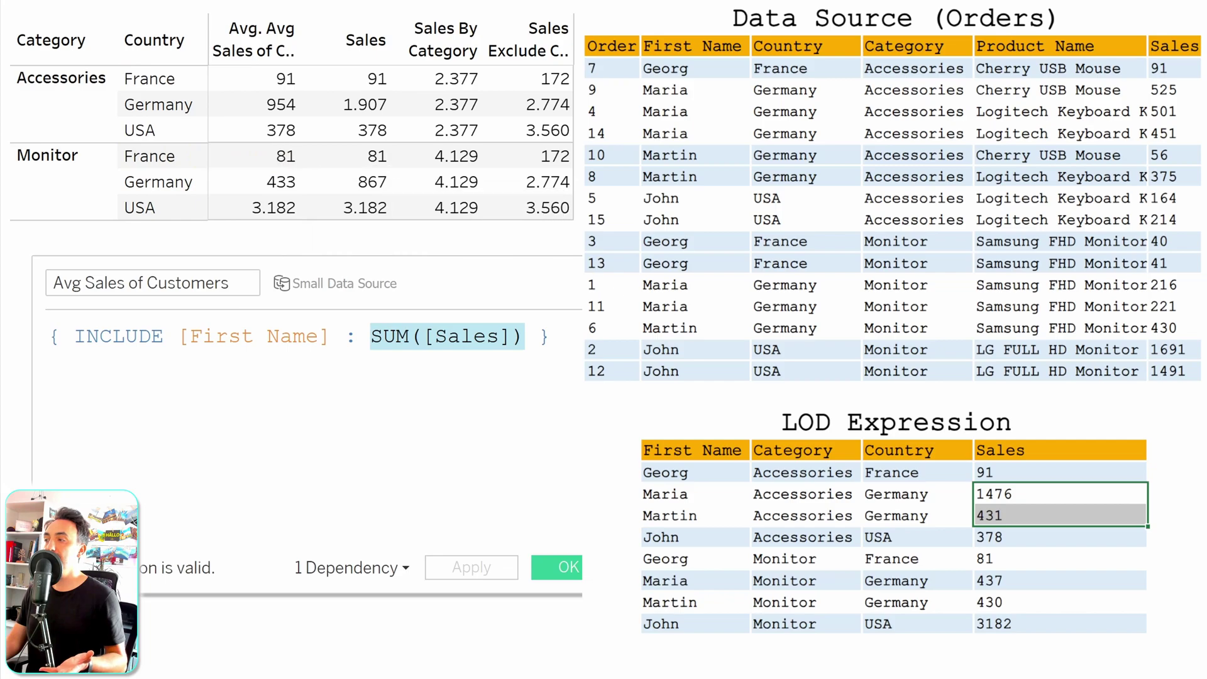
pyautogui.click(1009, 557)
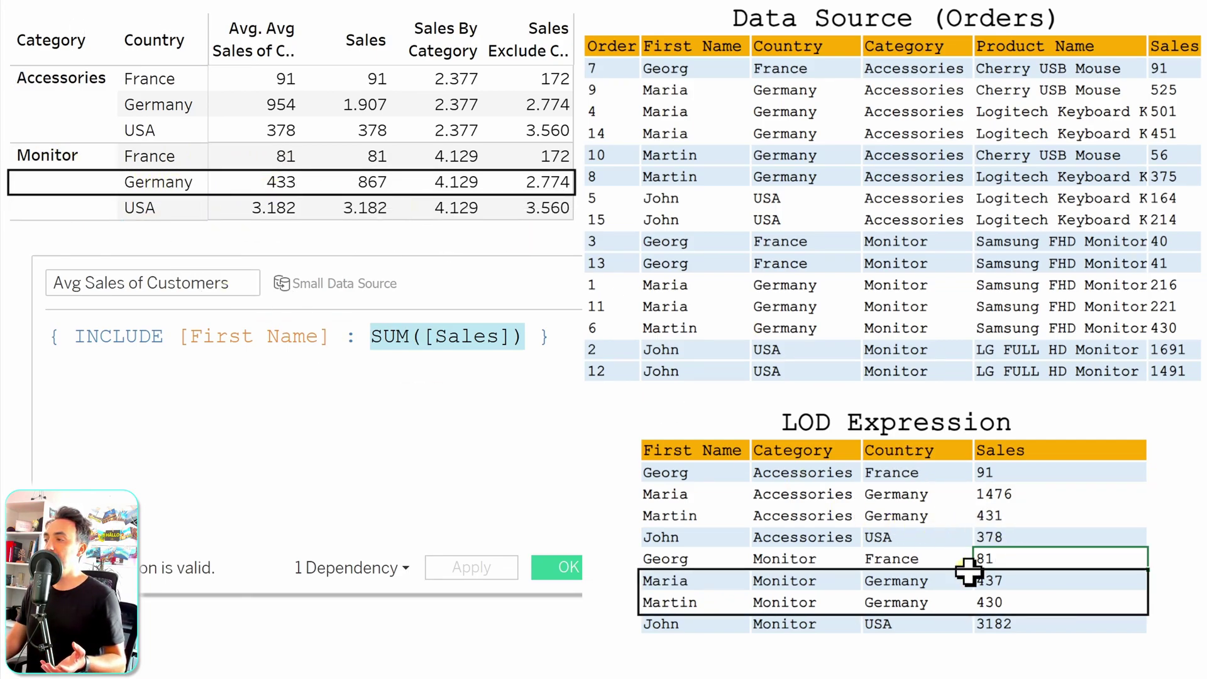
pyautogui.moveTo(990, 580); pyautogui.dragTo(993, 599)
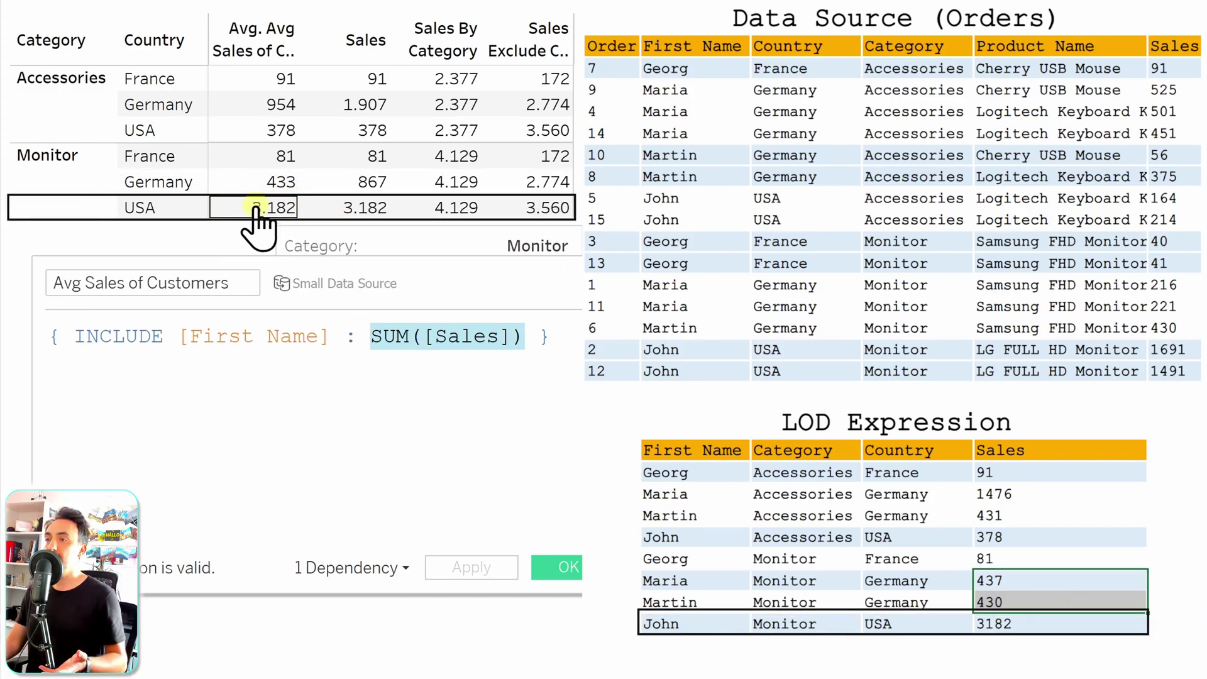
pyautogui.click(1021, 621)
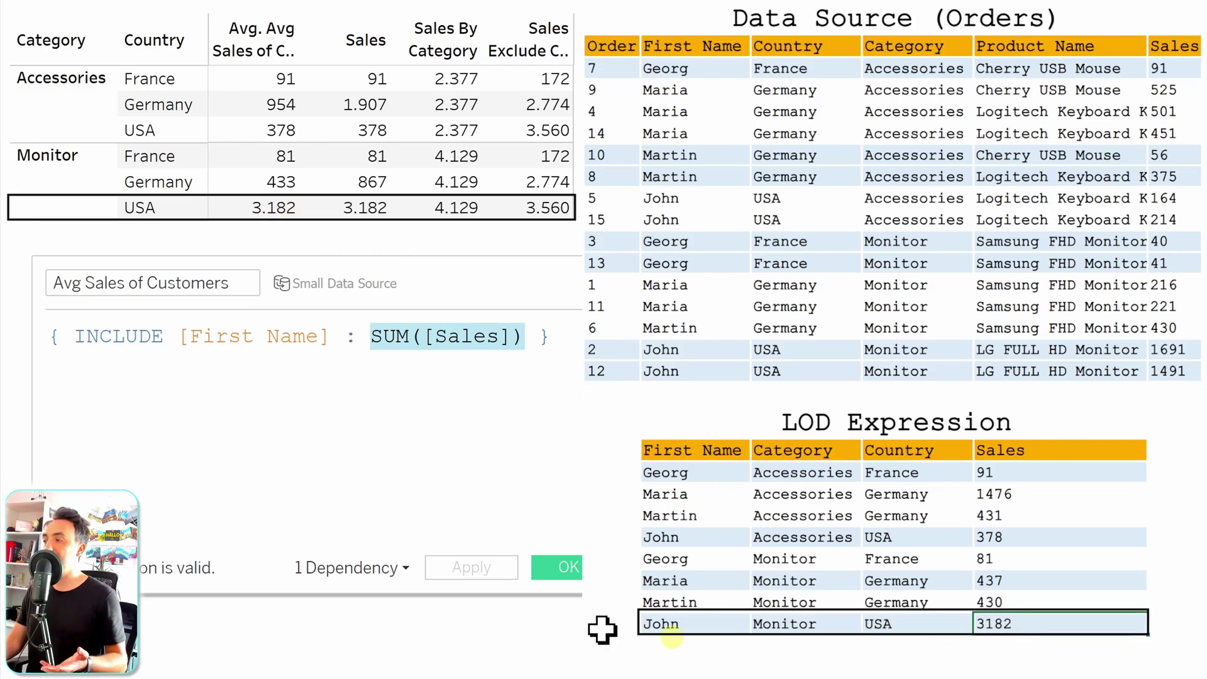